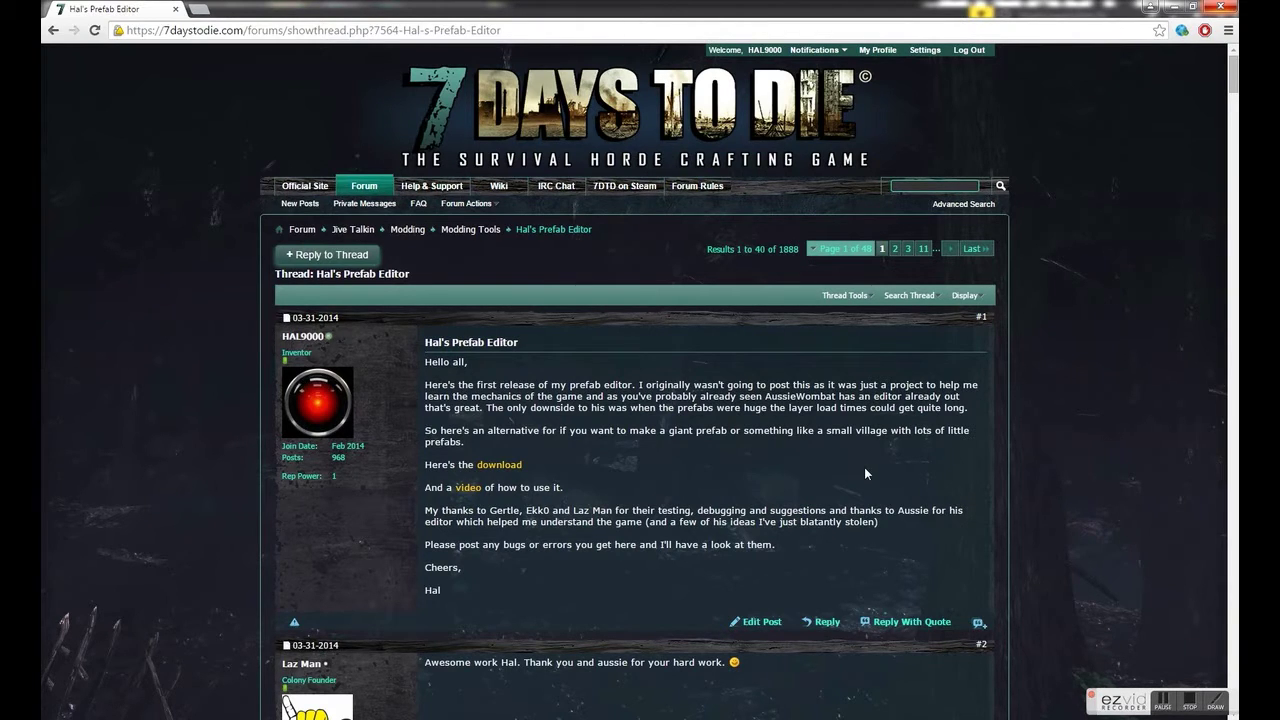
Step: Download 7DTD_Editor.zip from the first post of the Hal's Prefab Editor forum thread
click(499, 465)
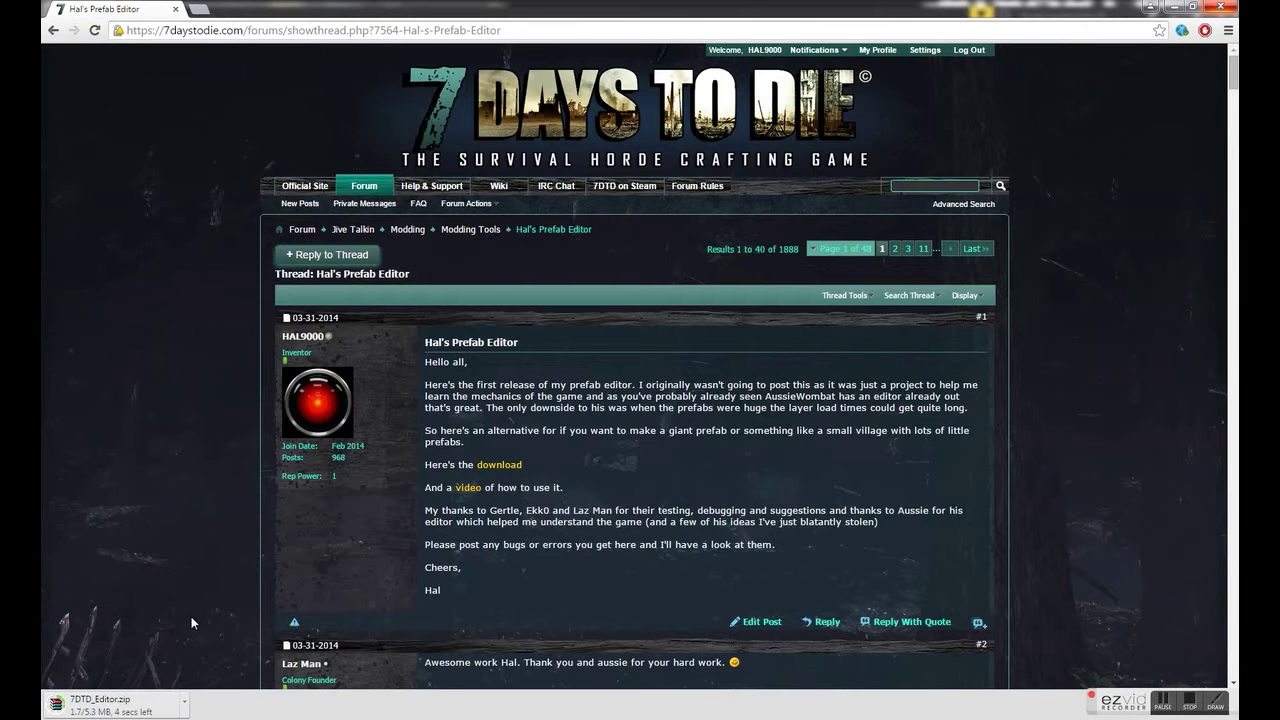
Step: Open 7DTD_Editor.zip in WinRAR, close the licence nag, and select all eight files
click(145, 710)
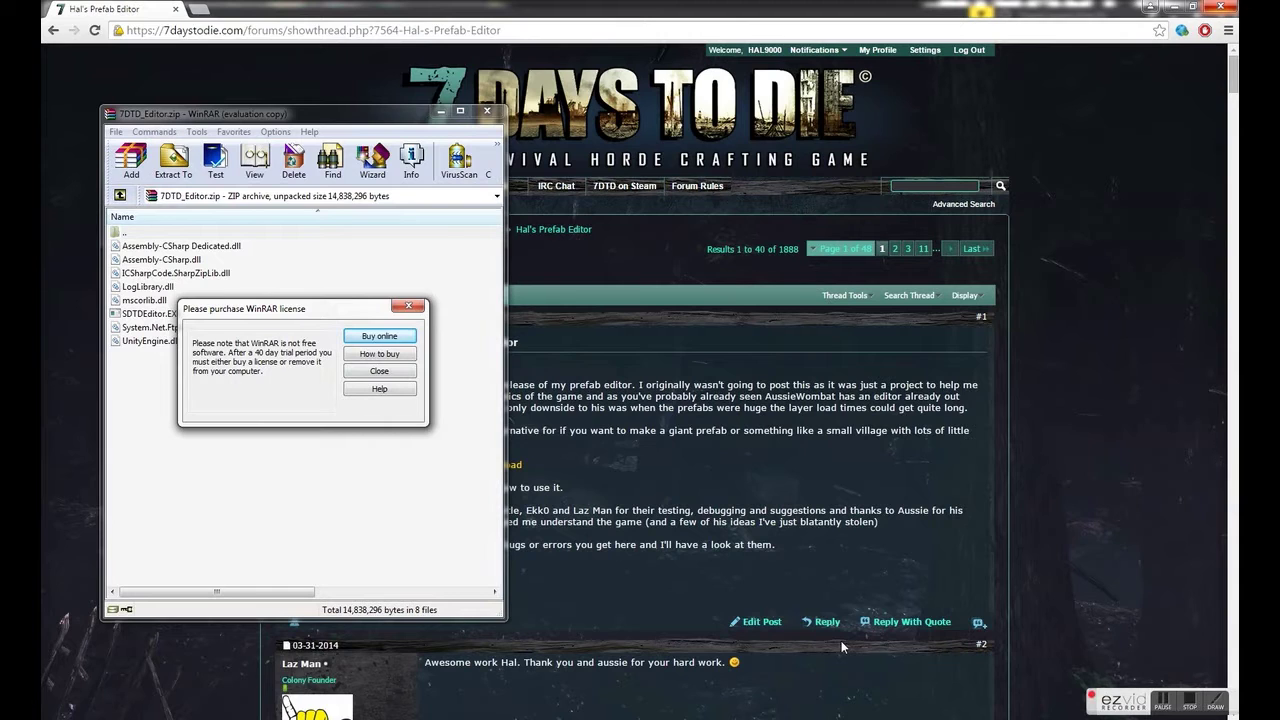
click(379, 371)
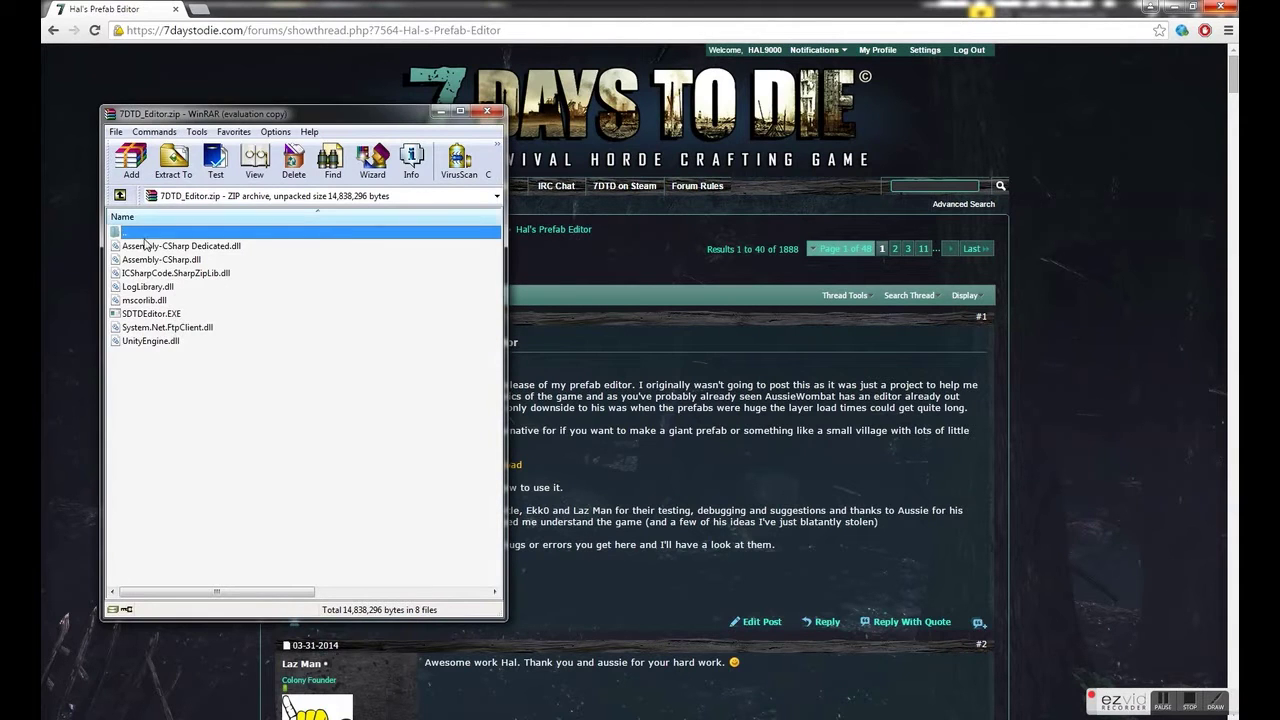
drag(215, 366, 119, 225)
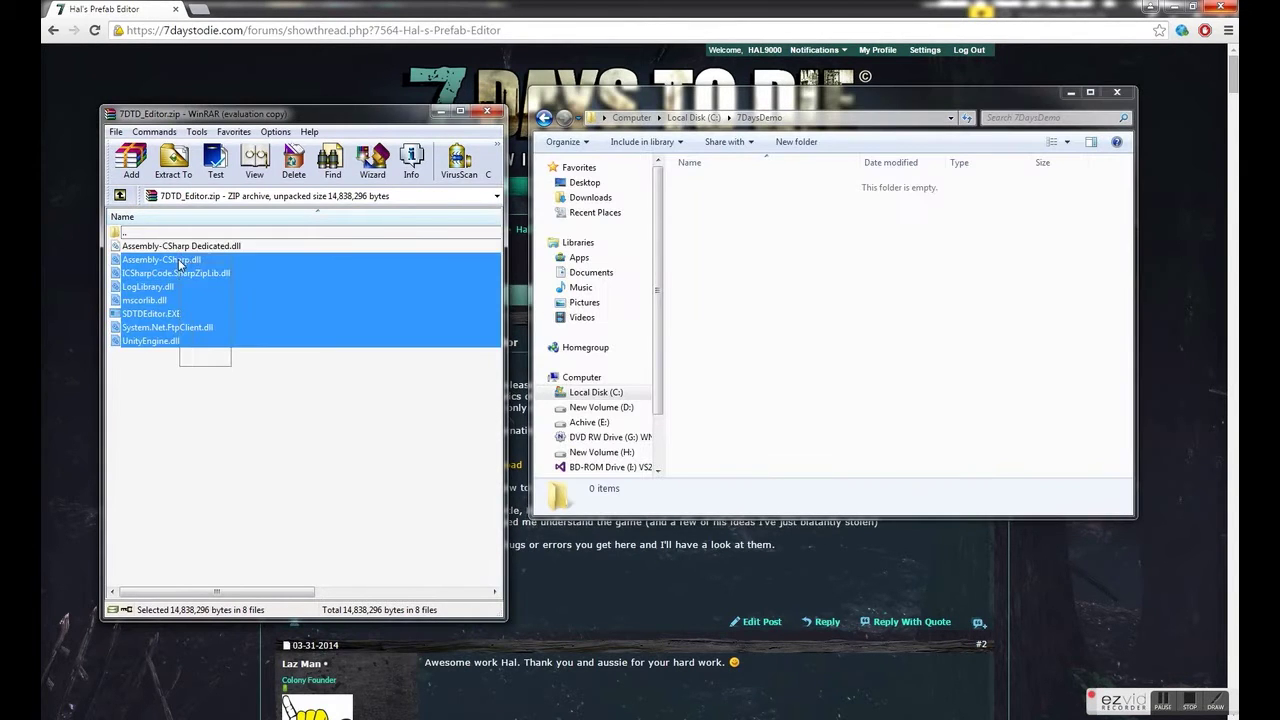
Step: Extract the eight editor files into C:\7DaysDemo and run SDTDEditor.EXE, allowing it to start
click(172, 248)
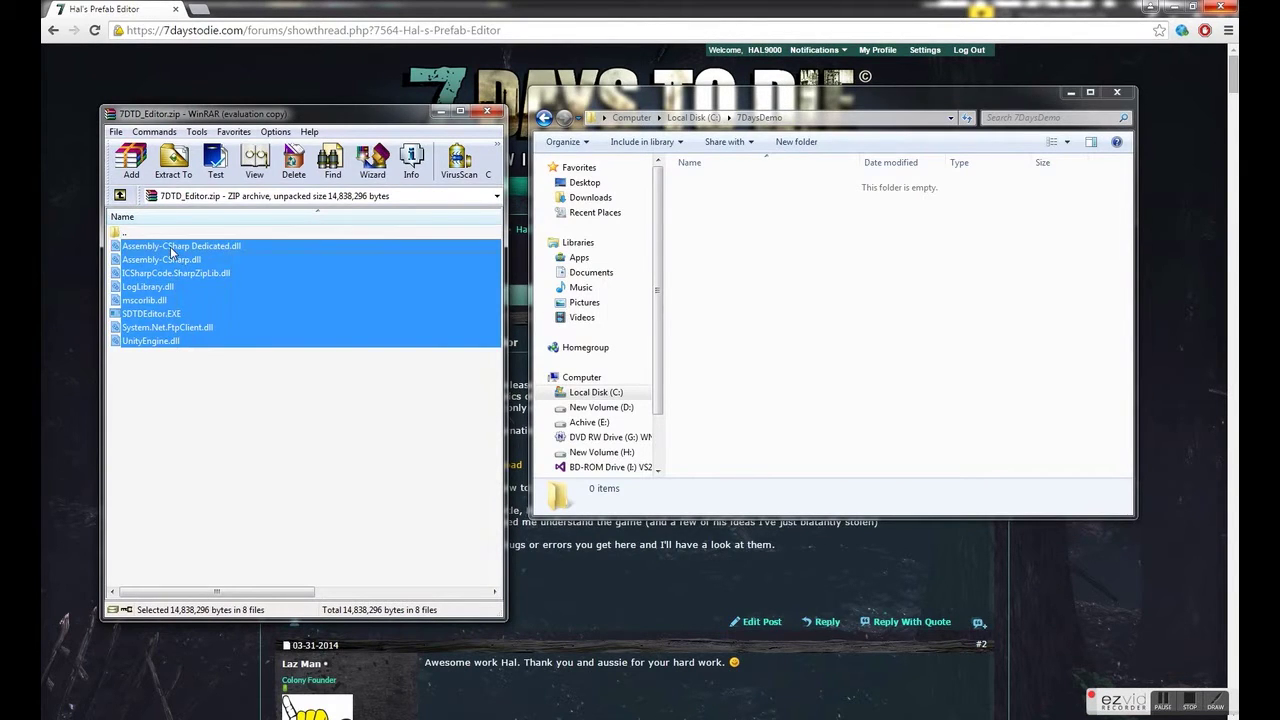
drag(172, 252, 806, 277)
click(486, 111)
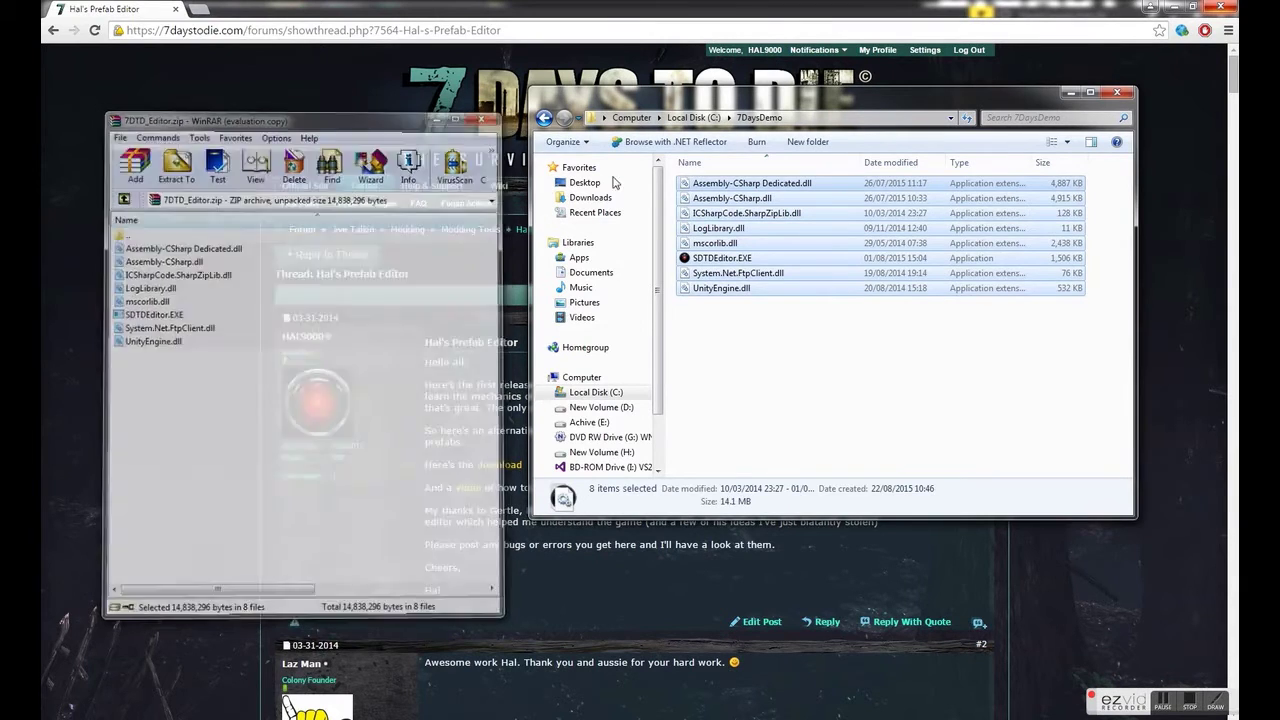
double_click(728, 258)
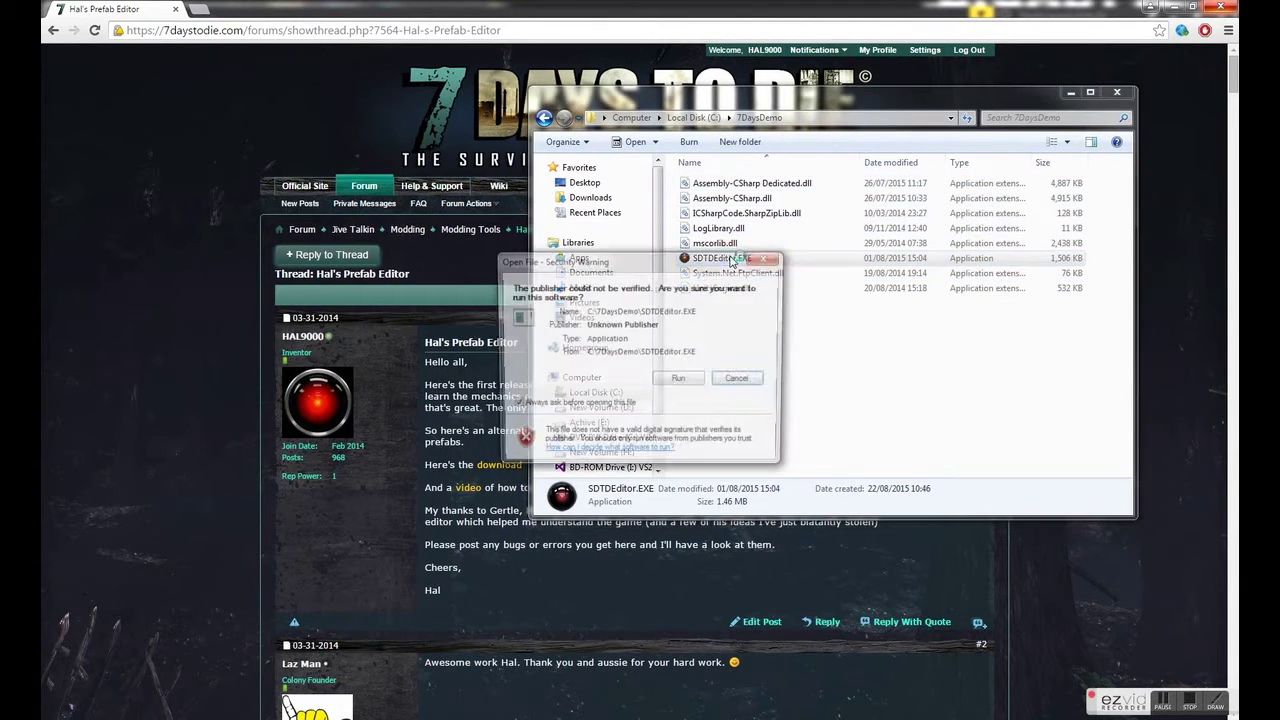
click(679, 380)
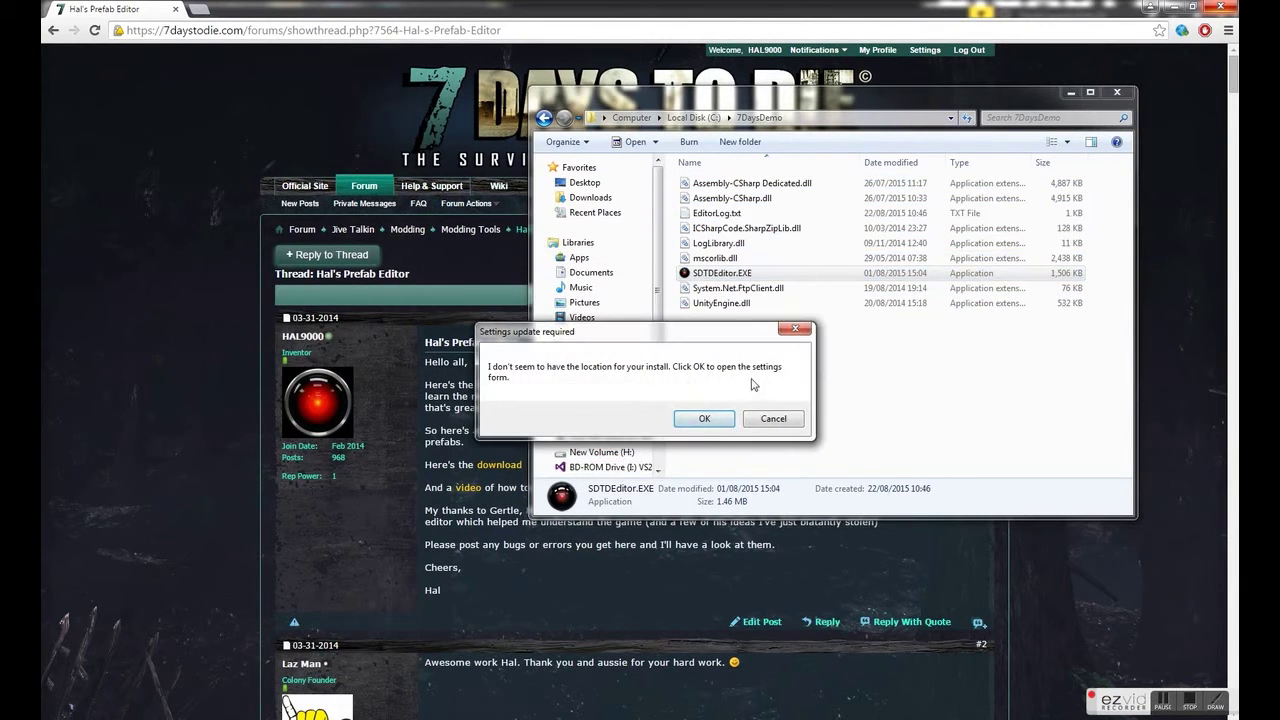
Step: Paste the game install path into 7DTD Location, enter the Steam name, and save the settings
click(705, 420)
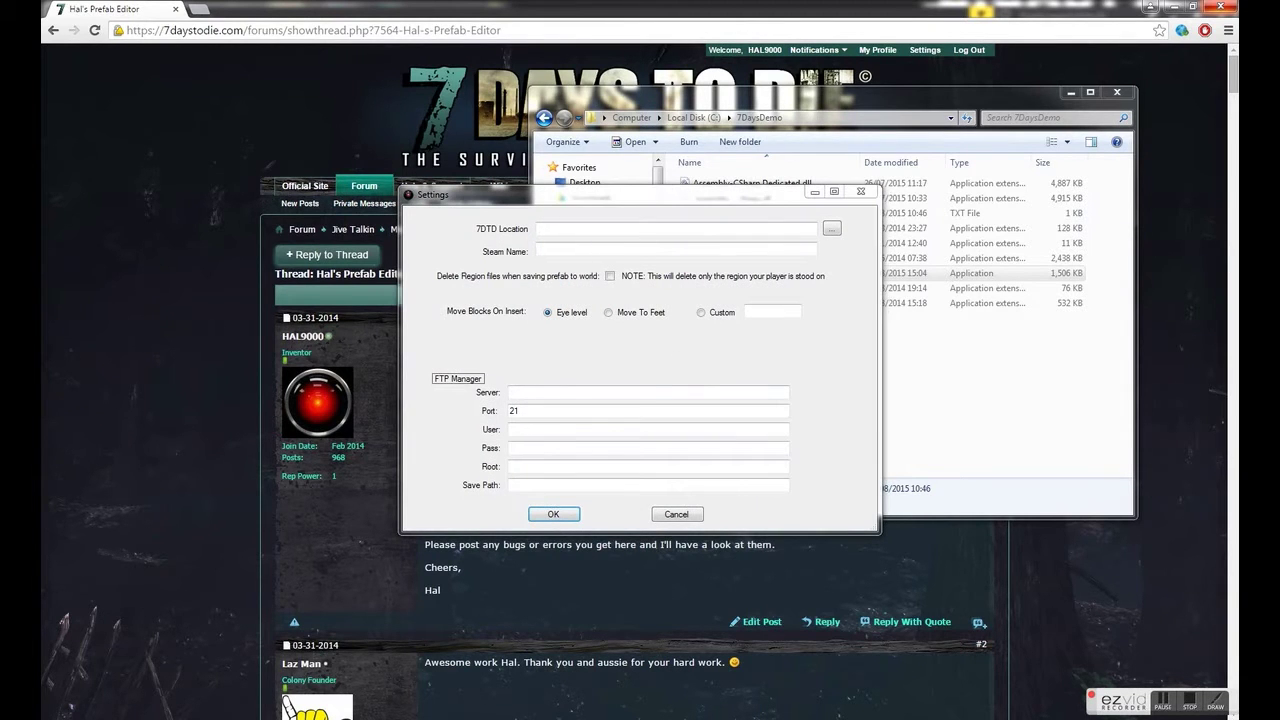
click(646, 229)
text(C:\Program Files (x86)\Steam\SteamApps\common\7 Days To Die Demo)
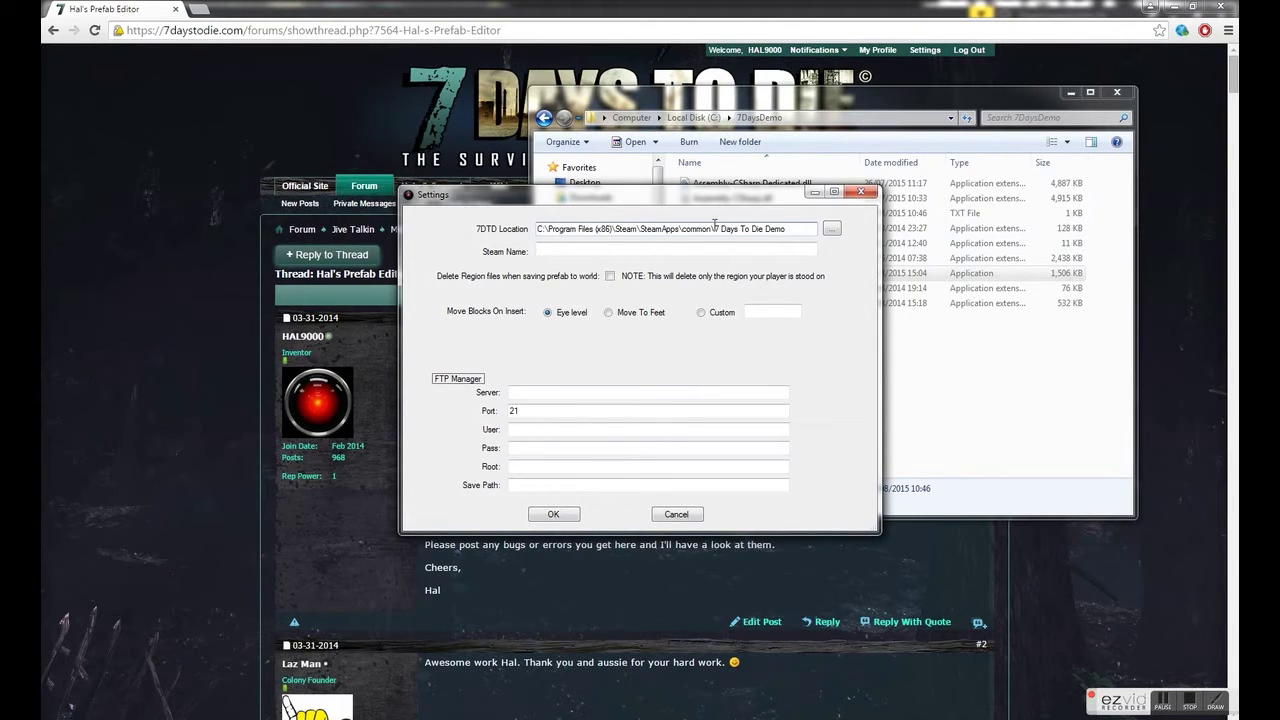
click(592, 246)
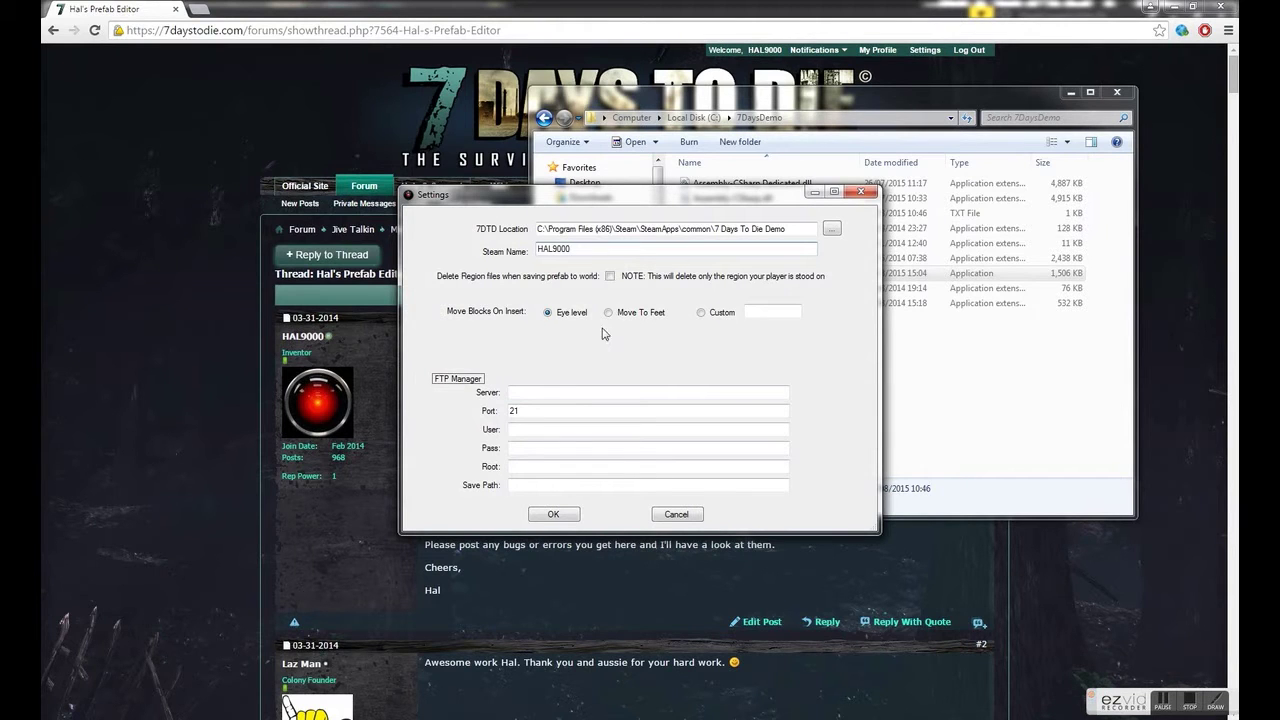
click(561, 519)
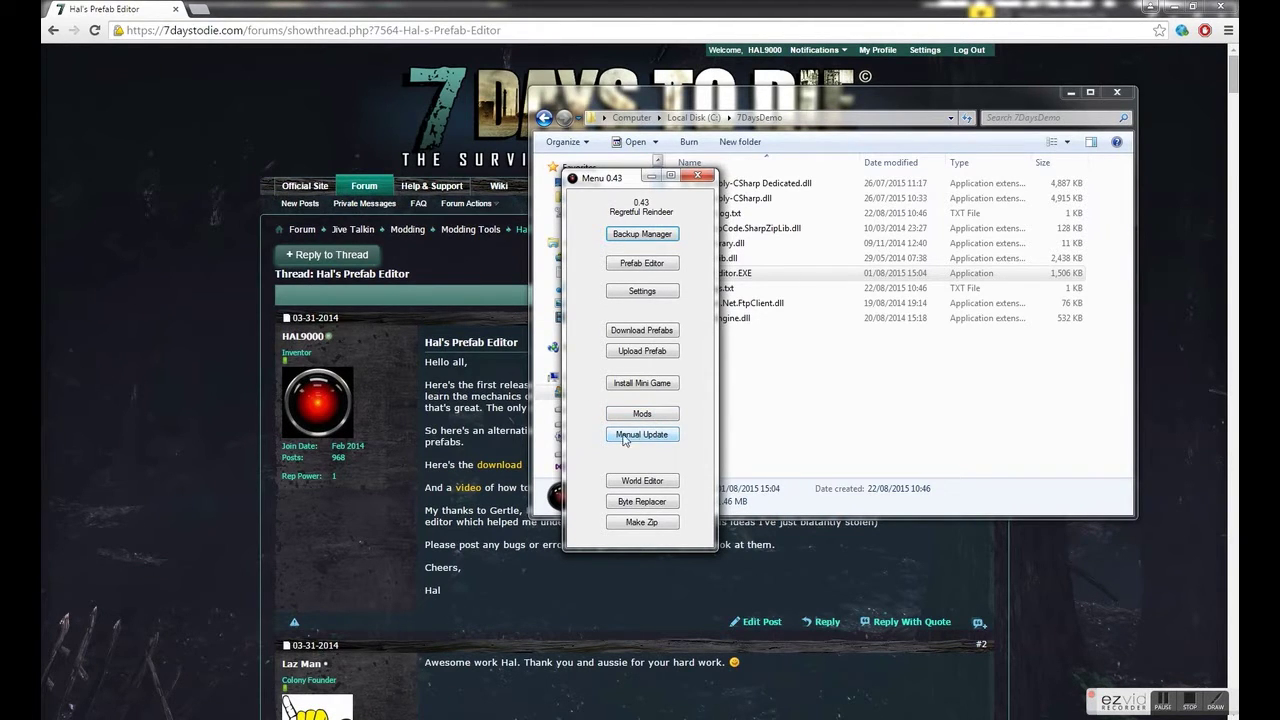
Step: Run Manual Update, overwrite AssemblyCSharp.dll with the modded version, and close the changelog window
click(645, 437)
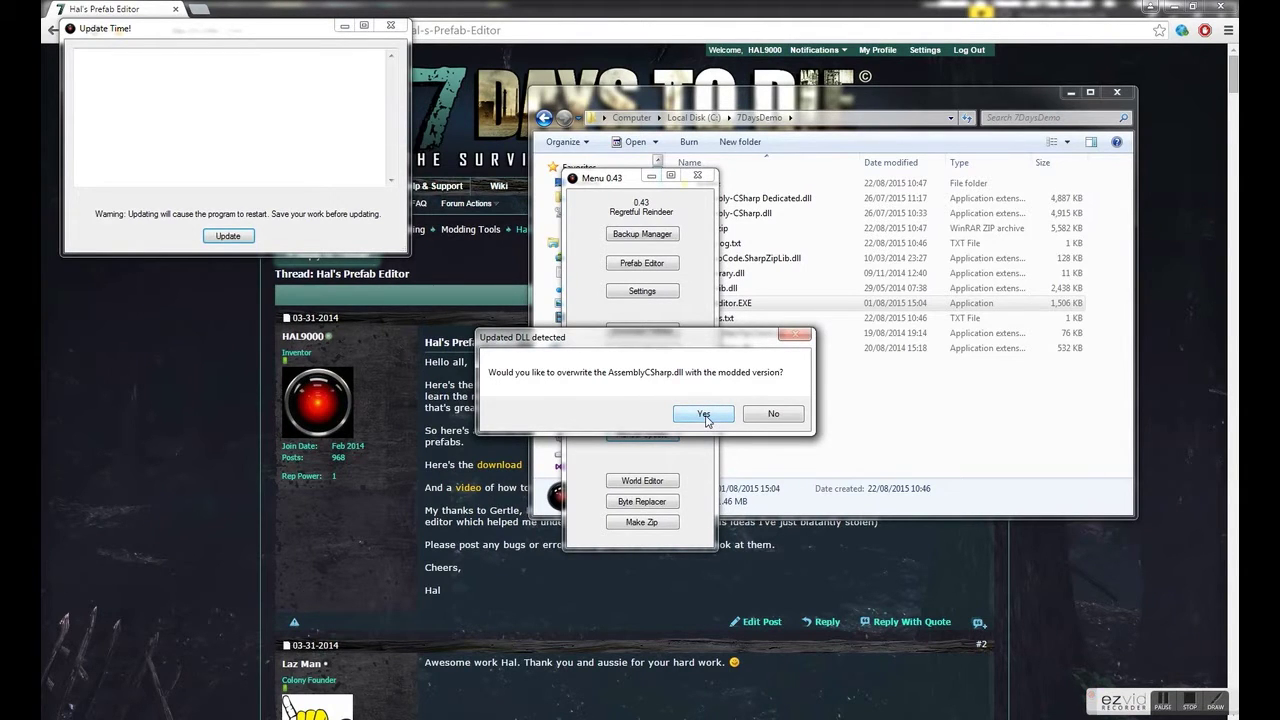
click(703, 414)
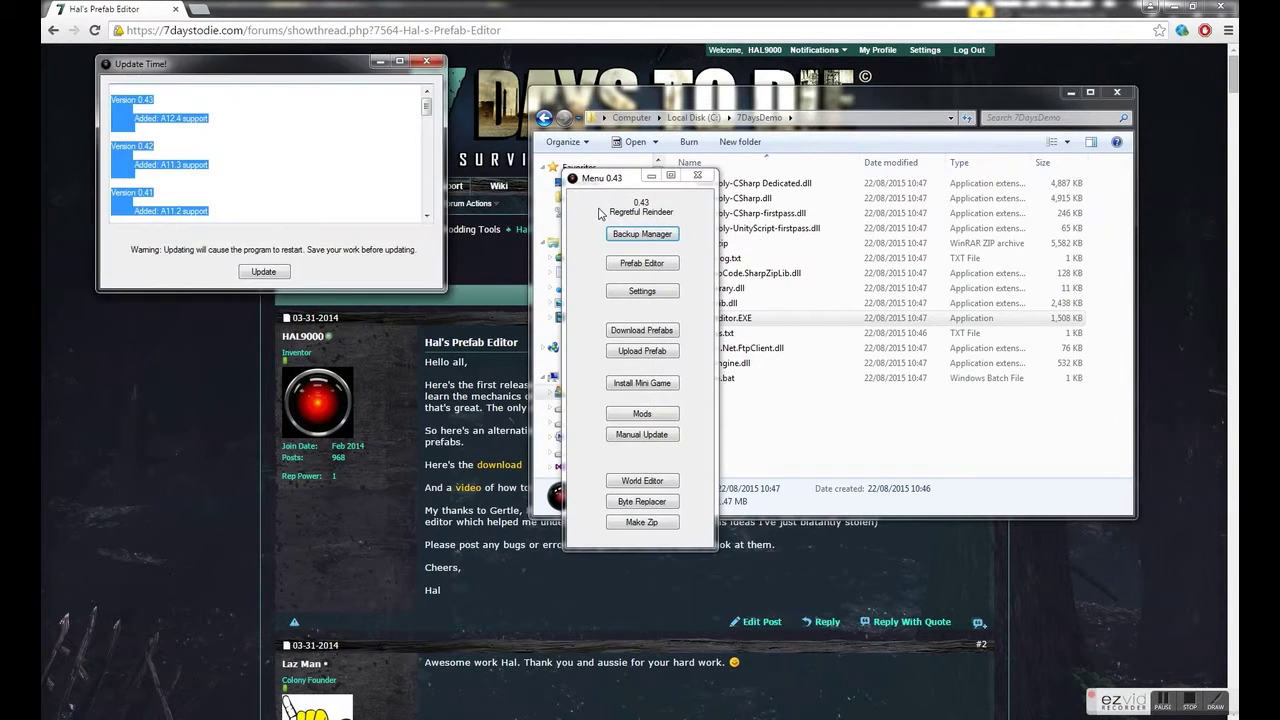
click(344, 151)
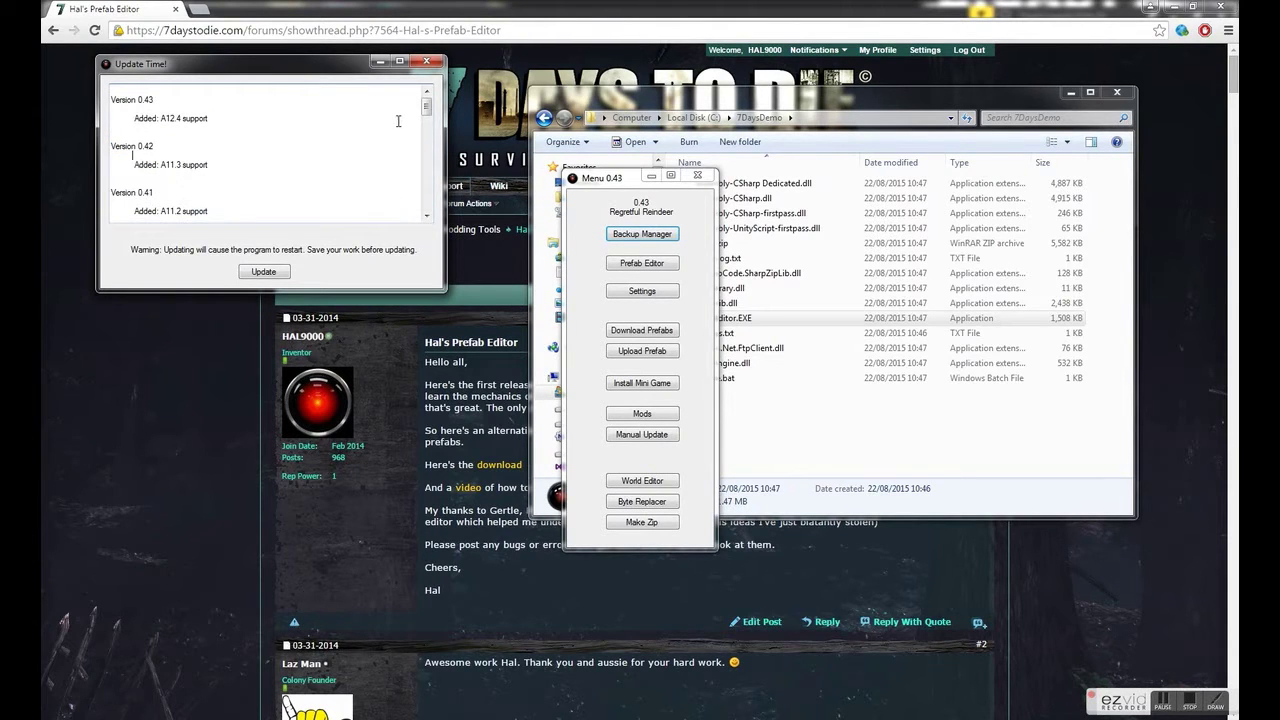
click(426, 61)
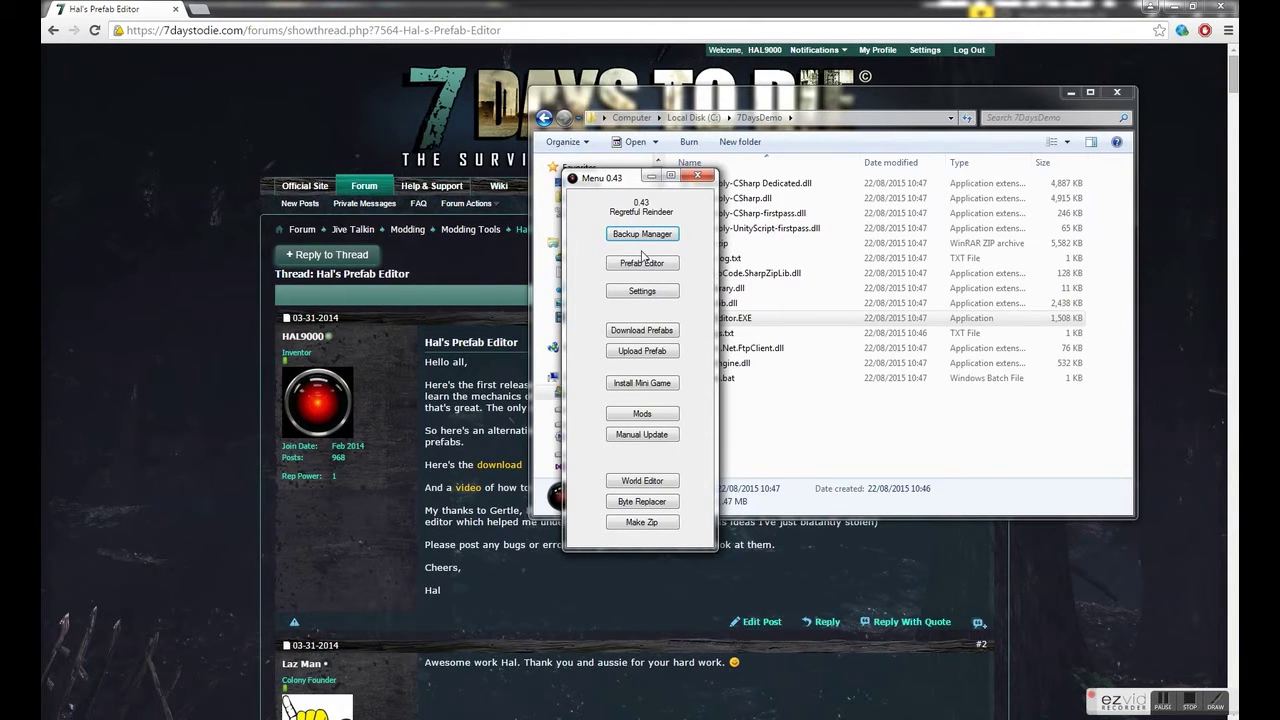
Step: Open the Prefab Editor and launch 7 Days To Die from it, moving the game window right
click(652, 266)
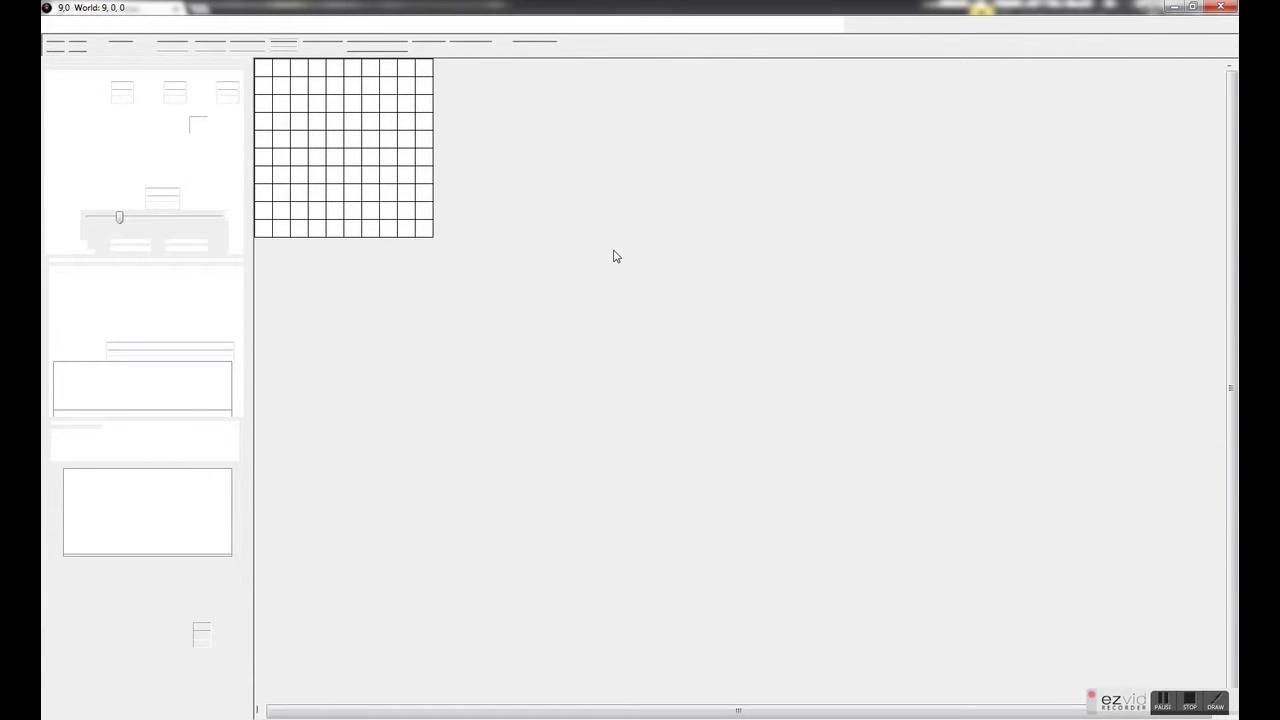
click(57, 24)
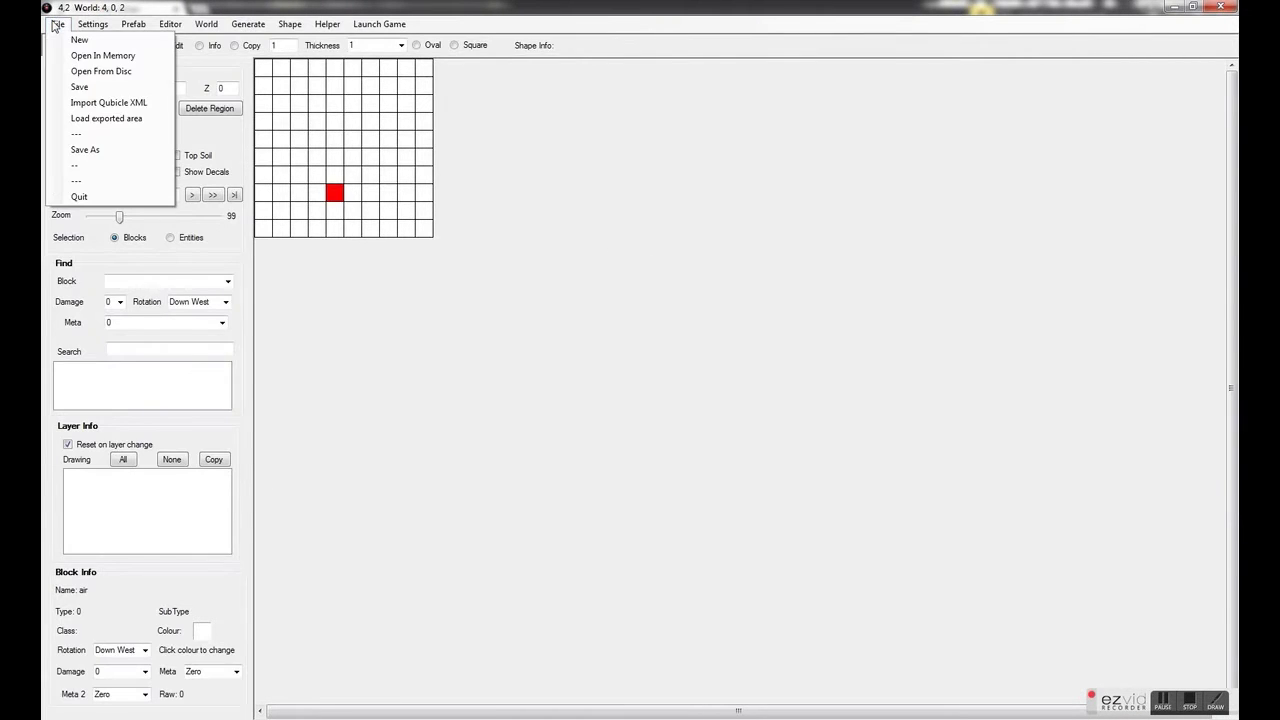
click(543, 443)
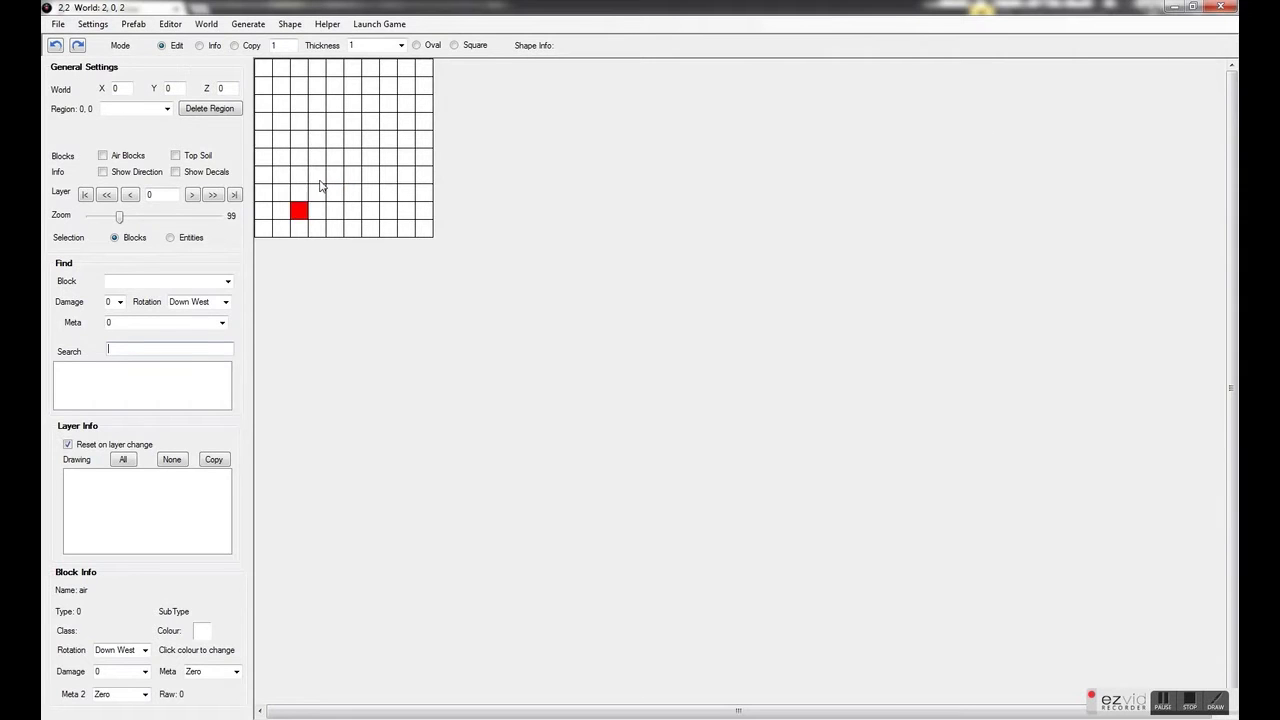
click(377, 24)
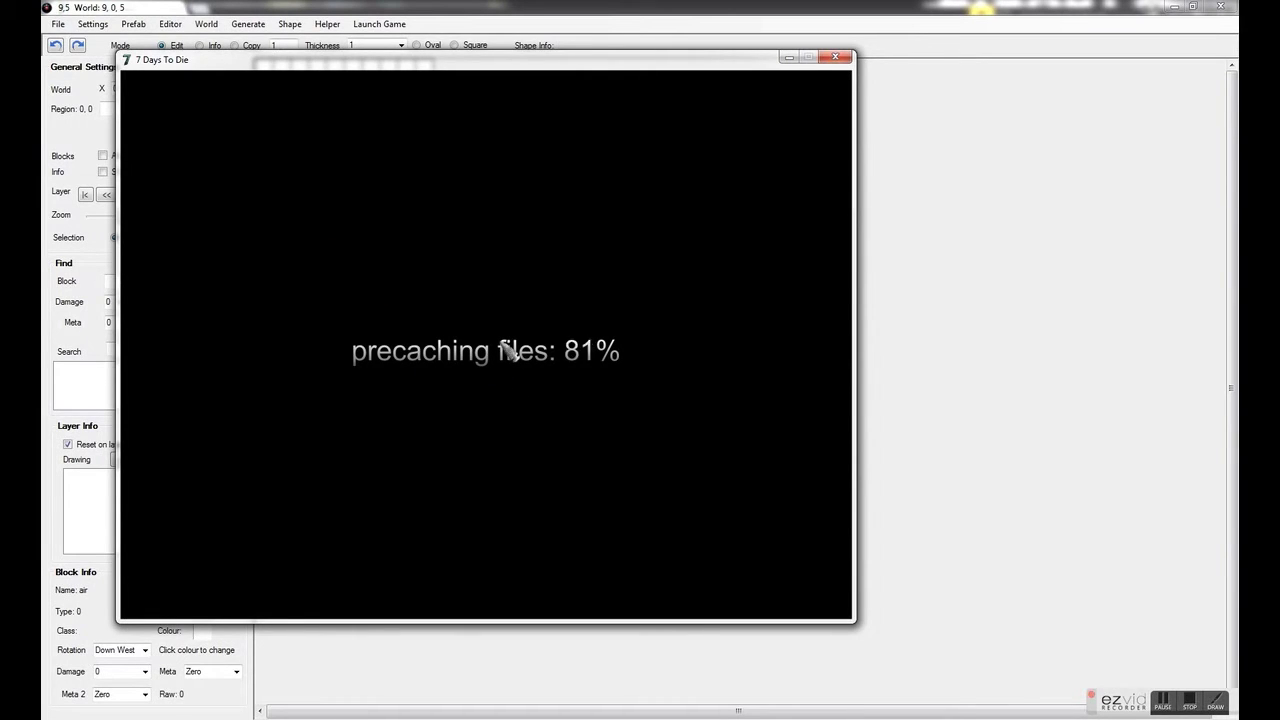
drag(329, 66, 465, 71)
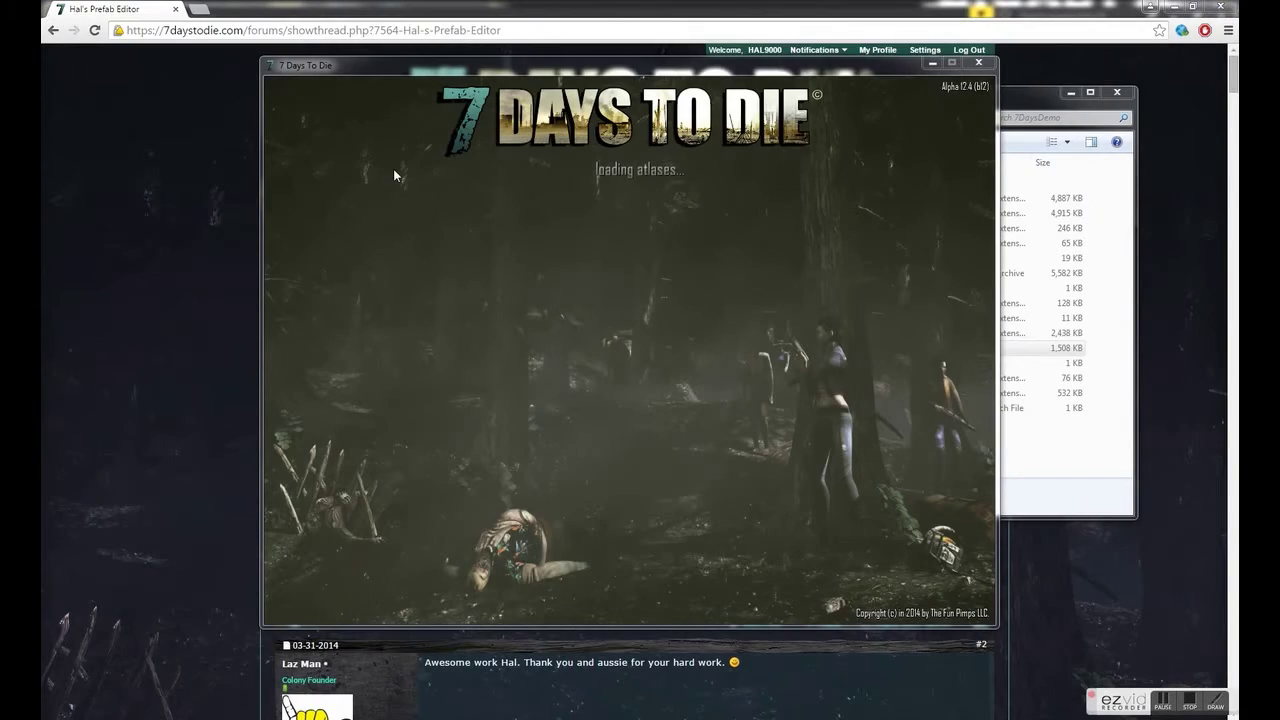
Step: In Backup Manager, select the Random Gen world, save 114 and its player, and tick Is Admin
click(655, 235)
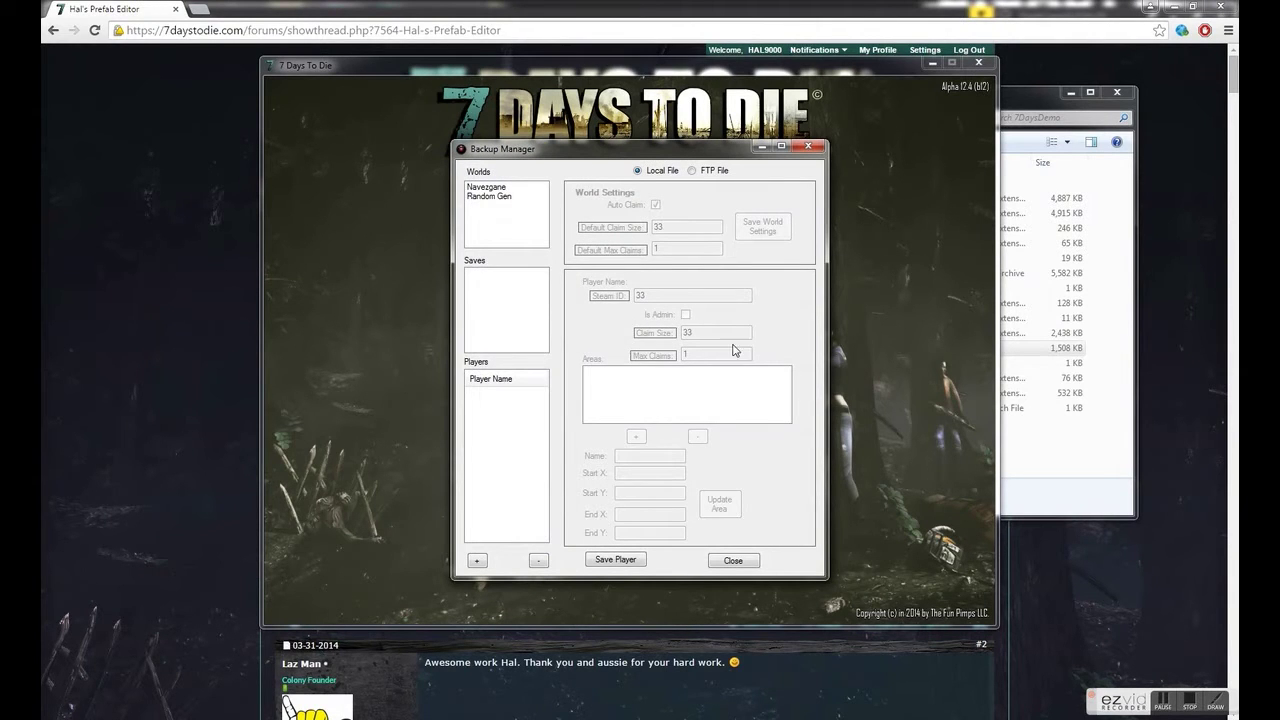
drag(580, 150, 830, 162)
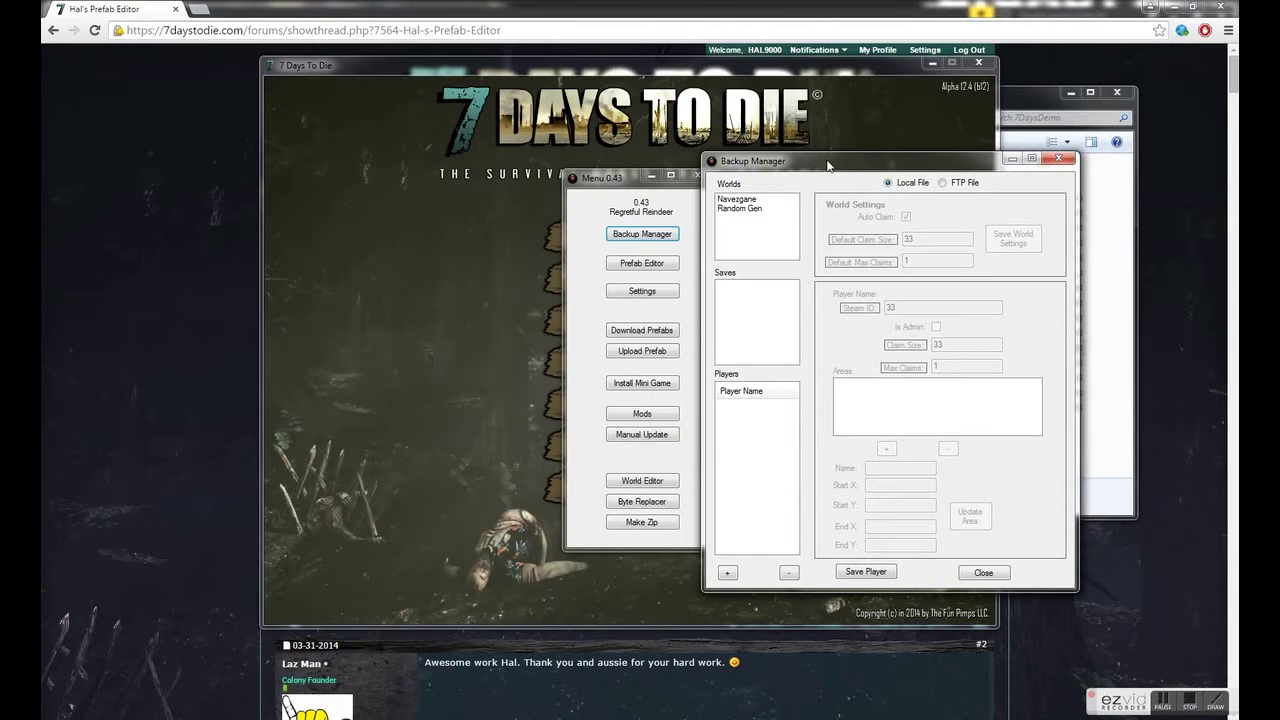
click(744, 210)
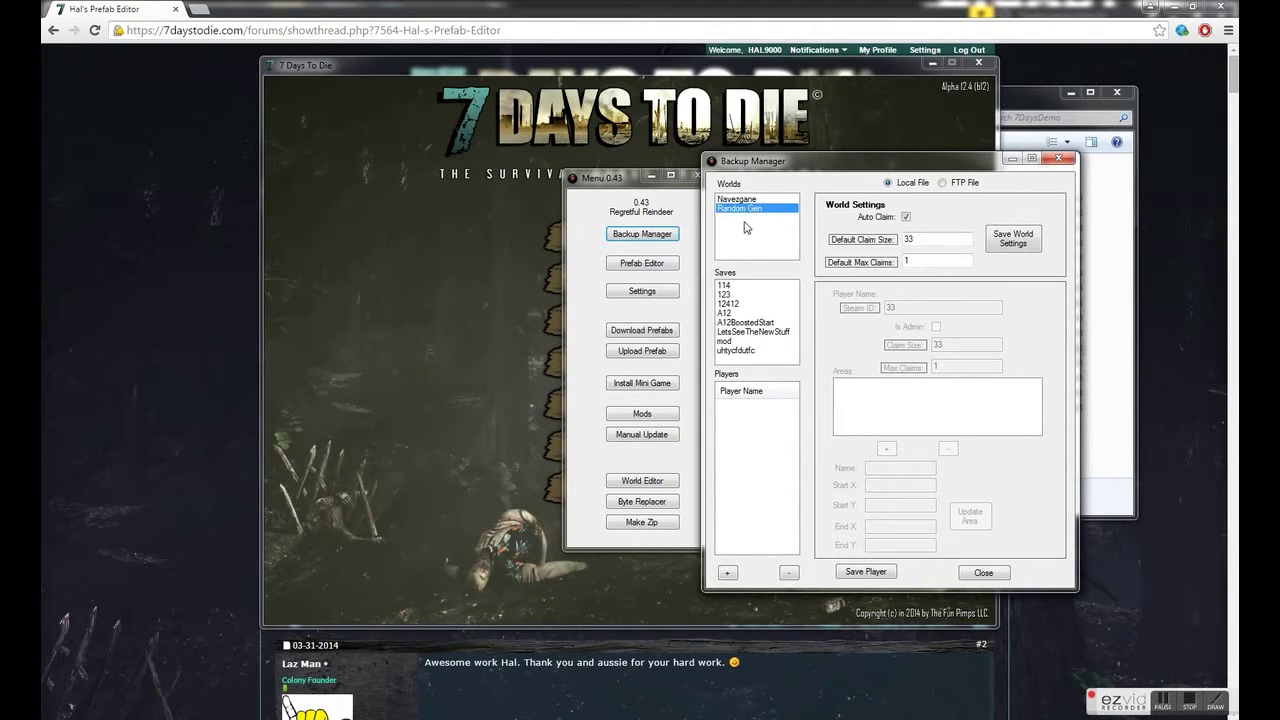
click(743, 288)
click(742, 410)
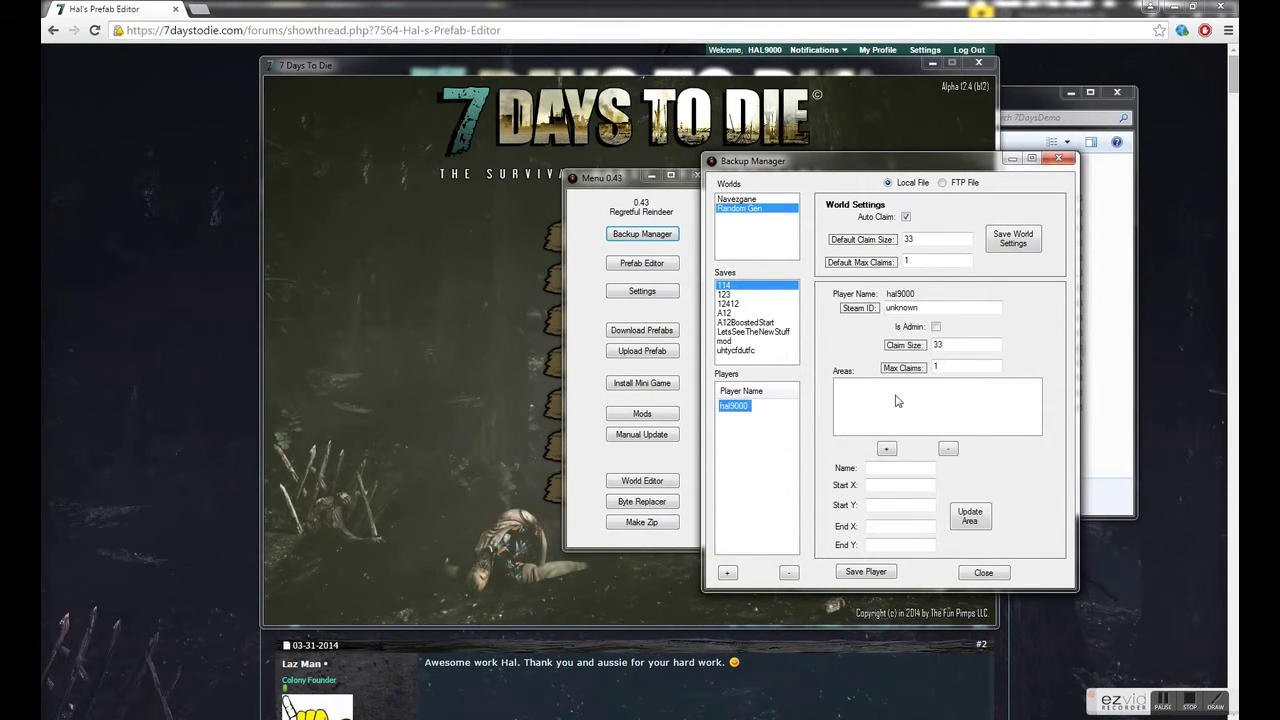
click(936, 328)
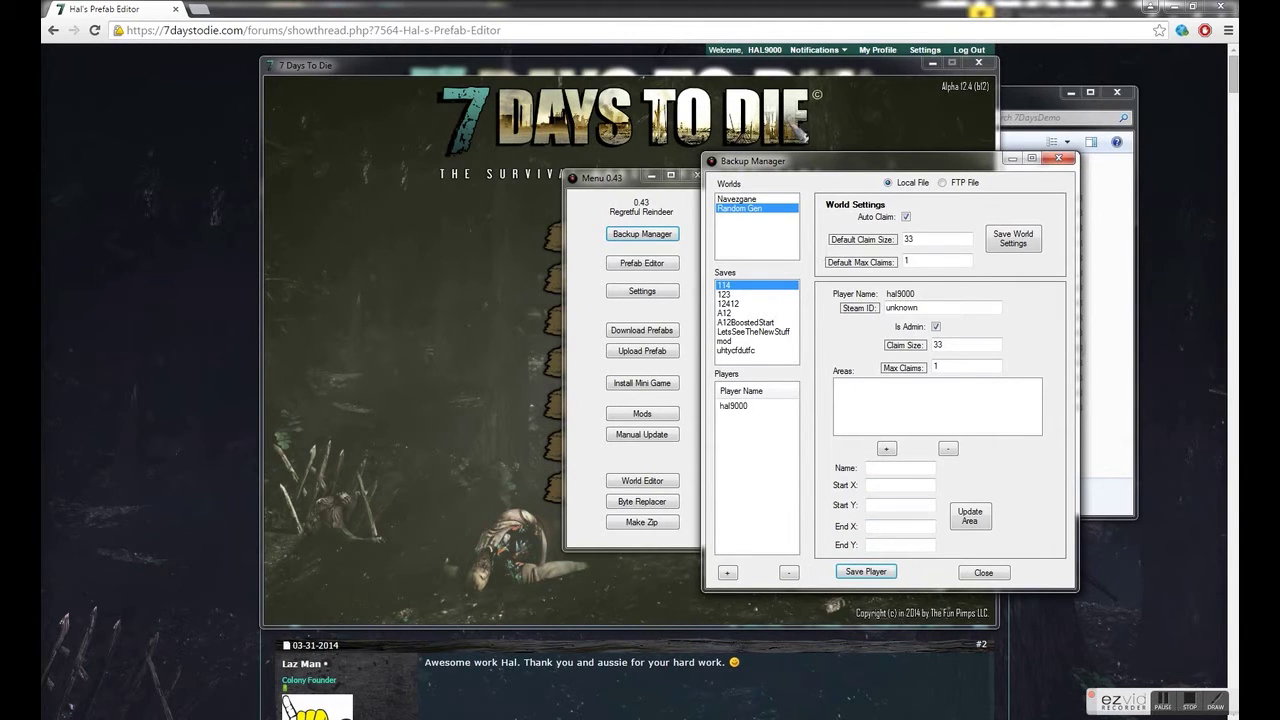
drag(826, 163, 804, 218)
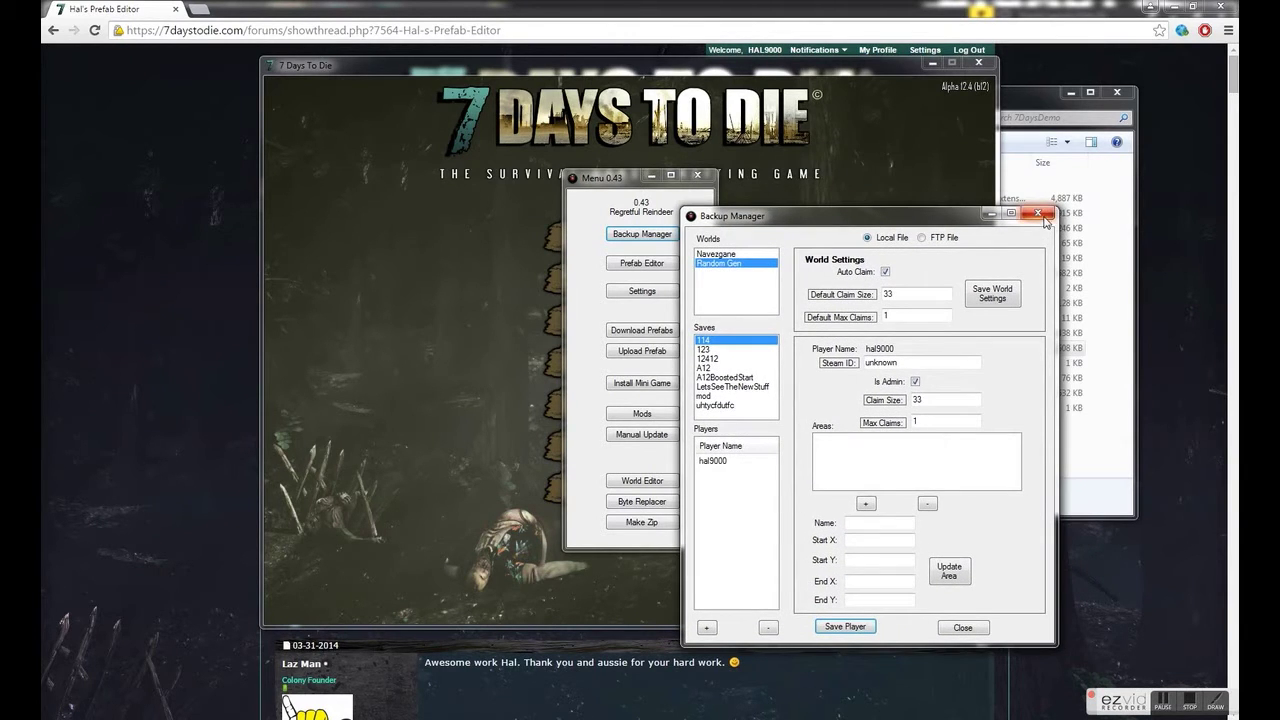
Step: Start a new game named 'dem', allow it through the firewall, and enter once loaded
click(1039, 215)
click(870, 250)
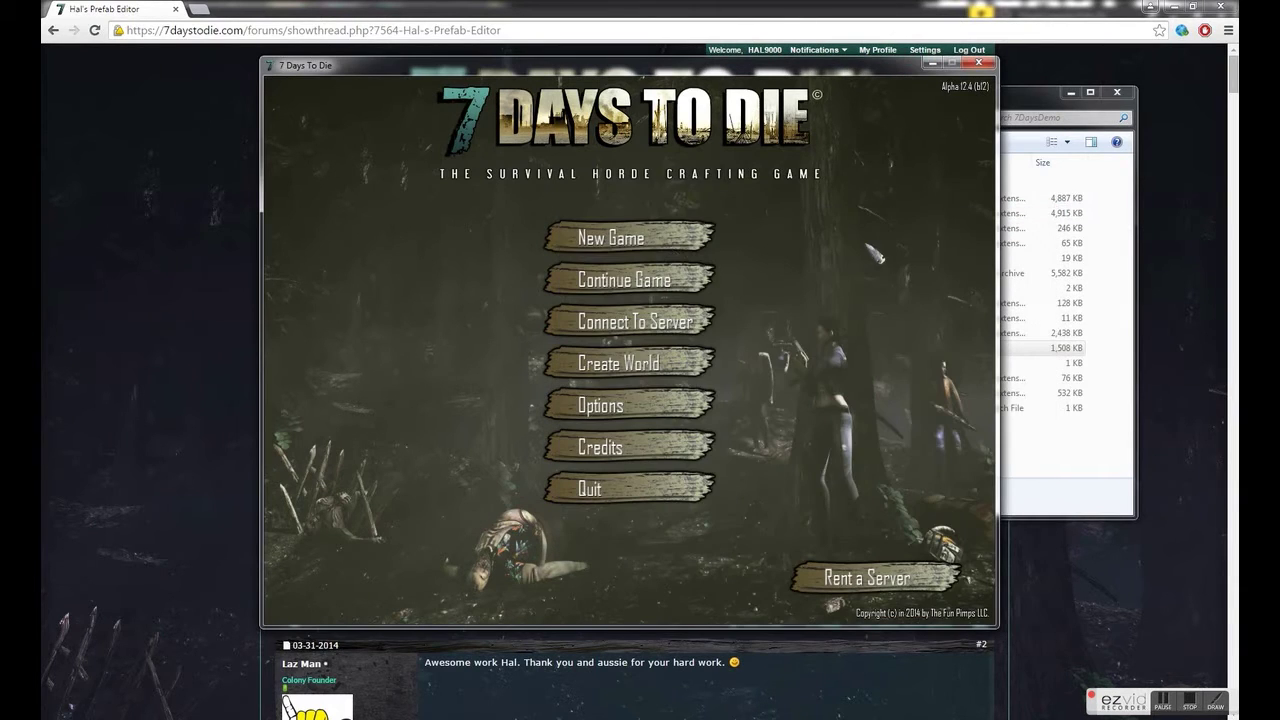
click(629, 234)
click(455, 305)
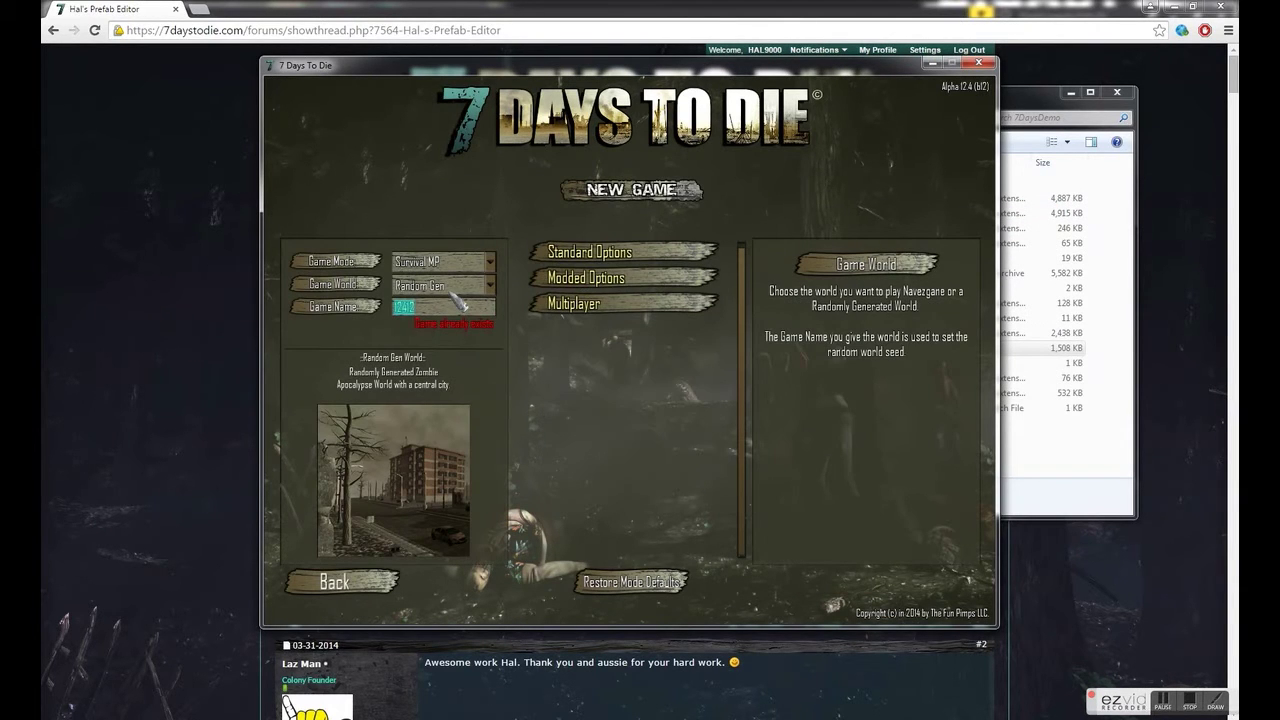
text(demo)
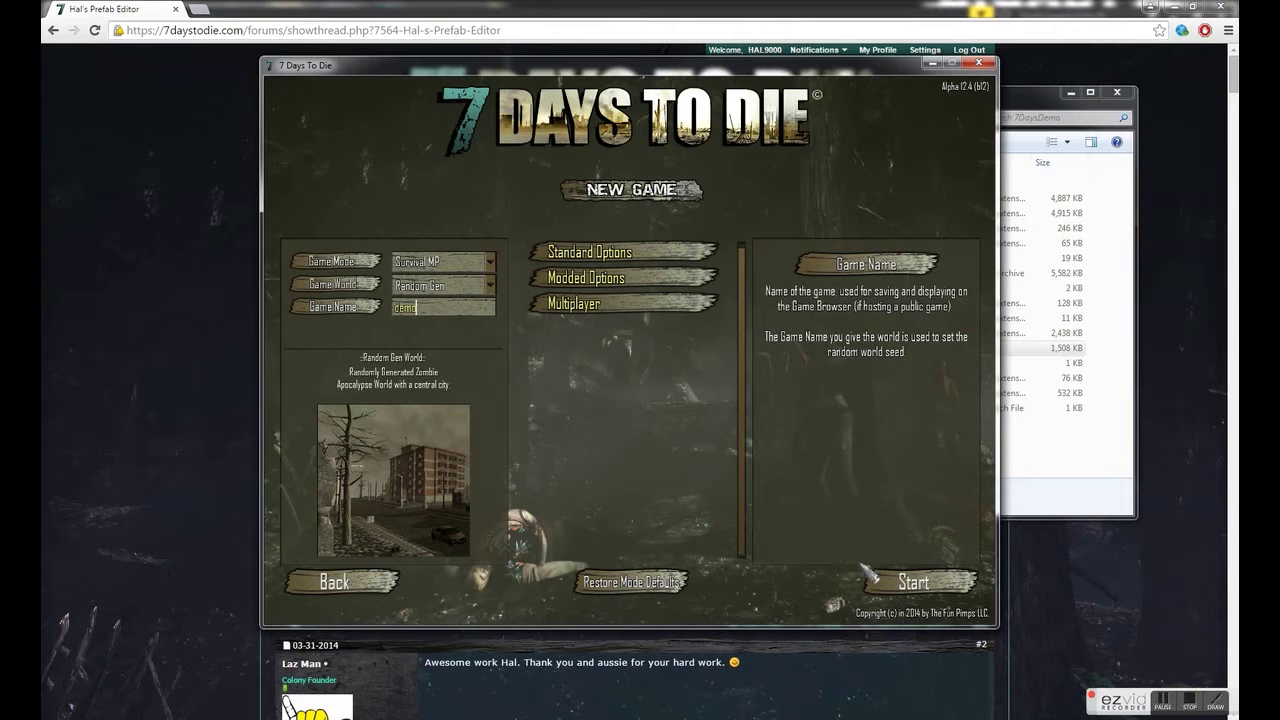
click(906, 582)
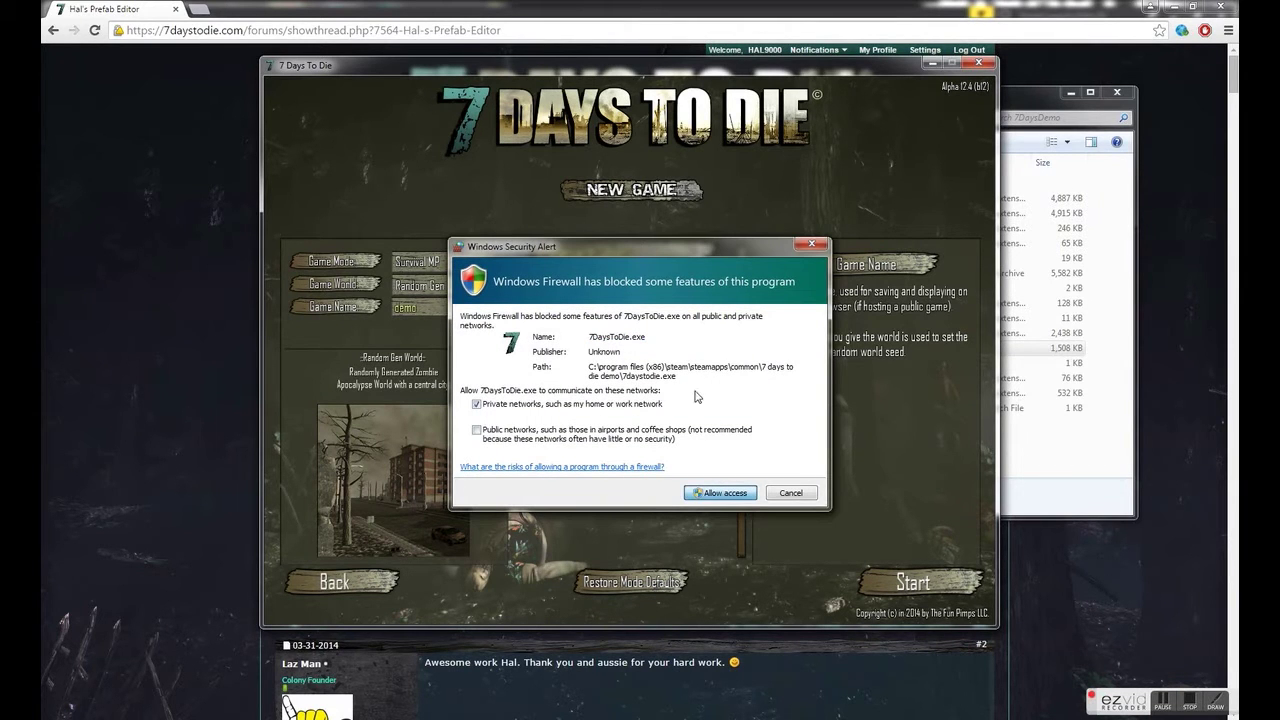
key(Return)
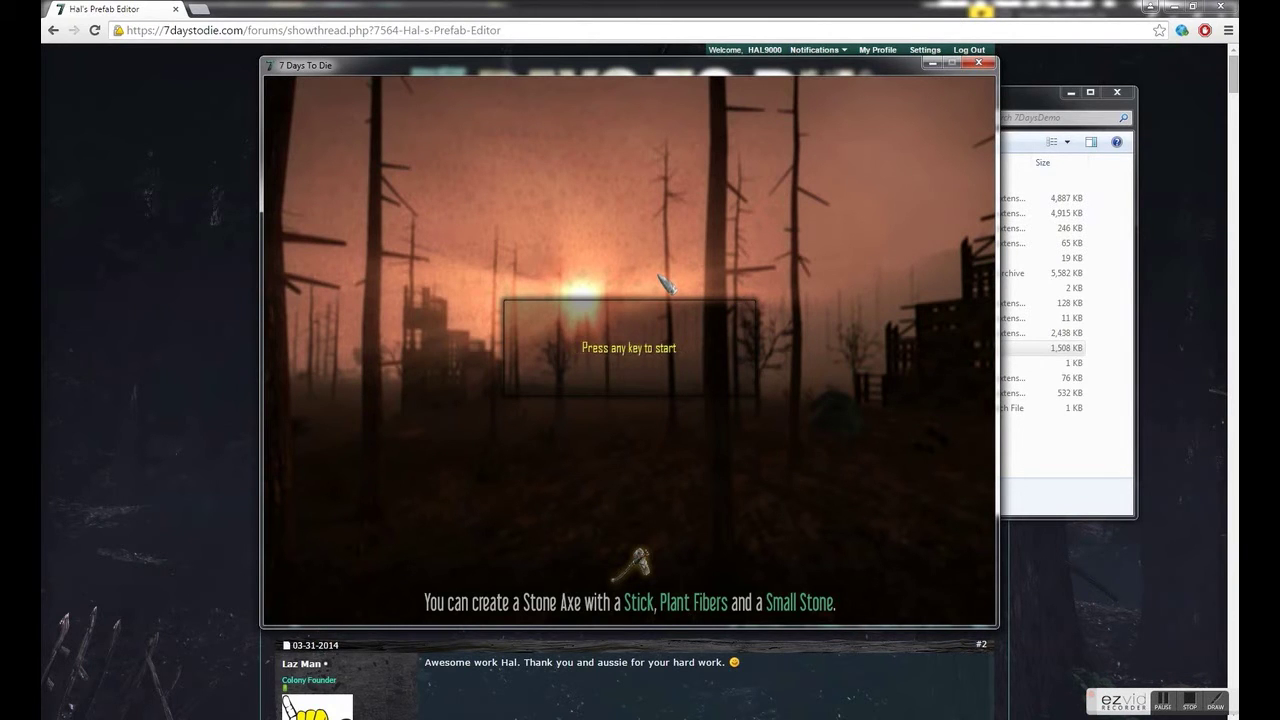
click(666, 285)
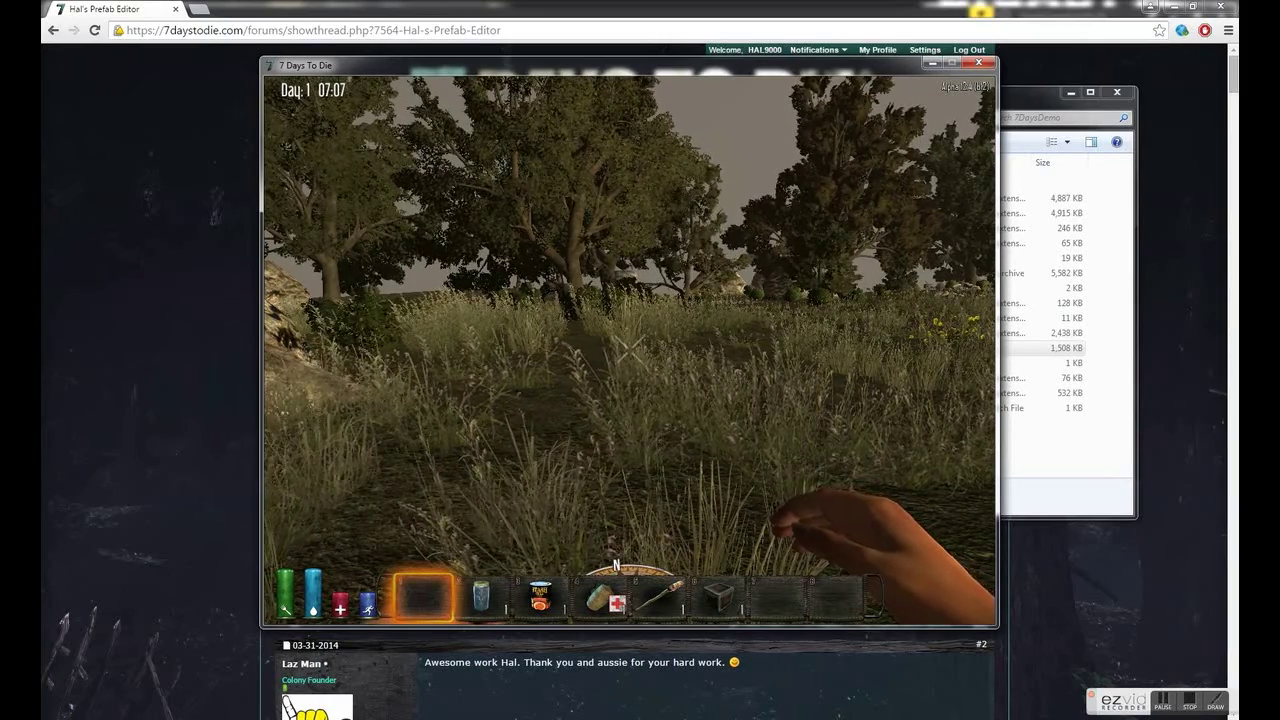
Step: Send 'bbb rg' in chat and read the admin-privileges and reload-complete replies
key(t)
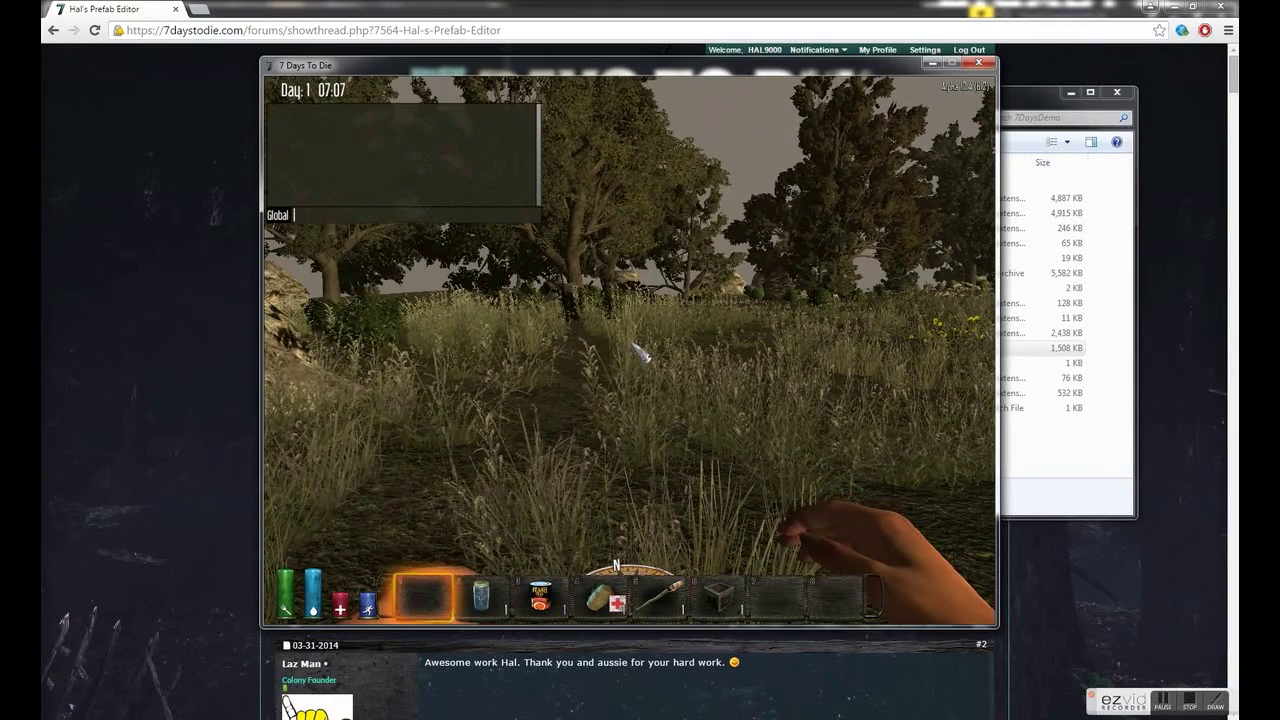
text(bbb)
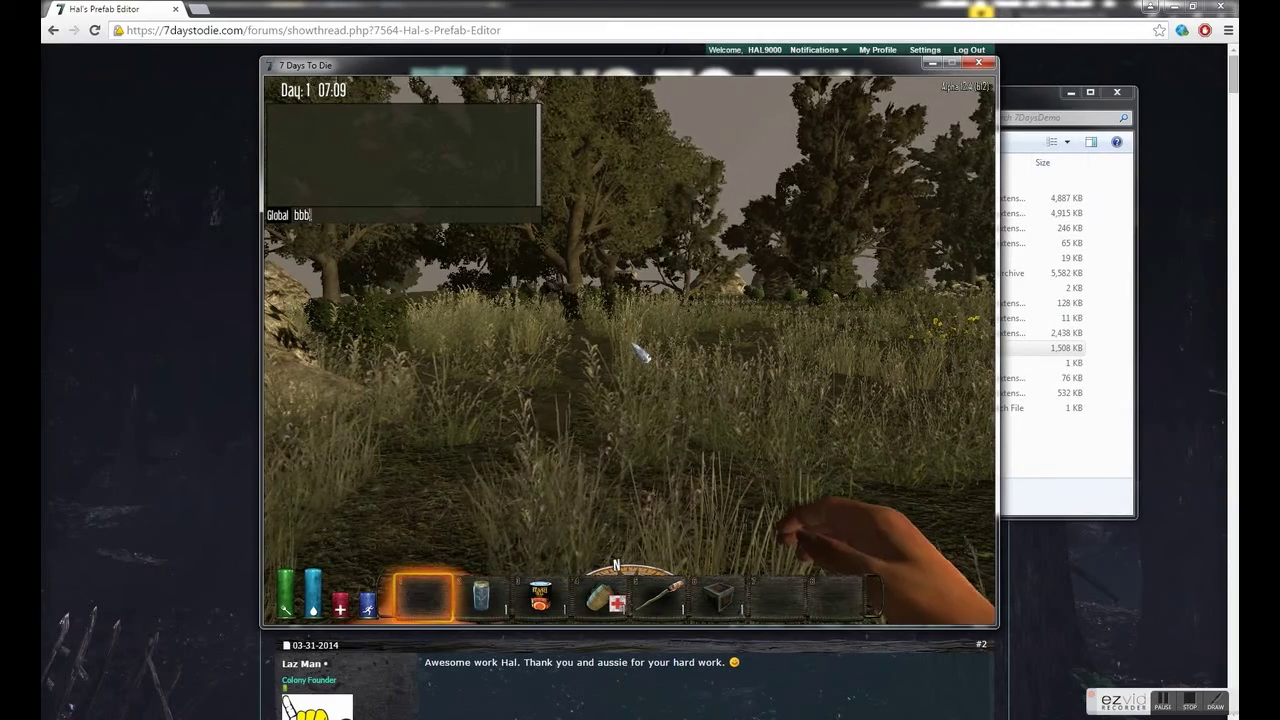
text( rg)
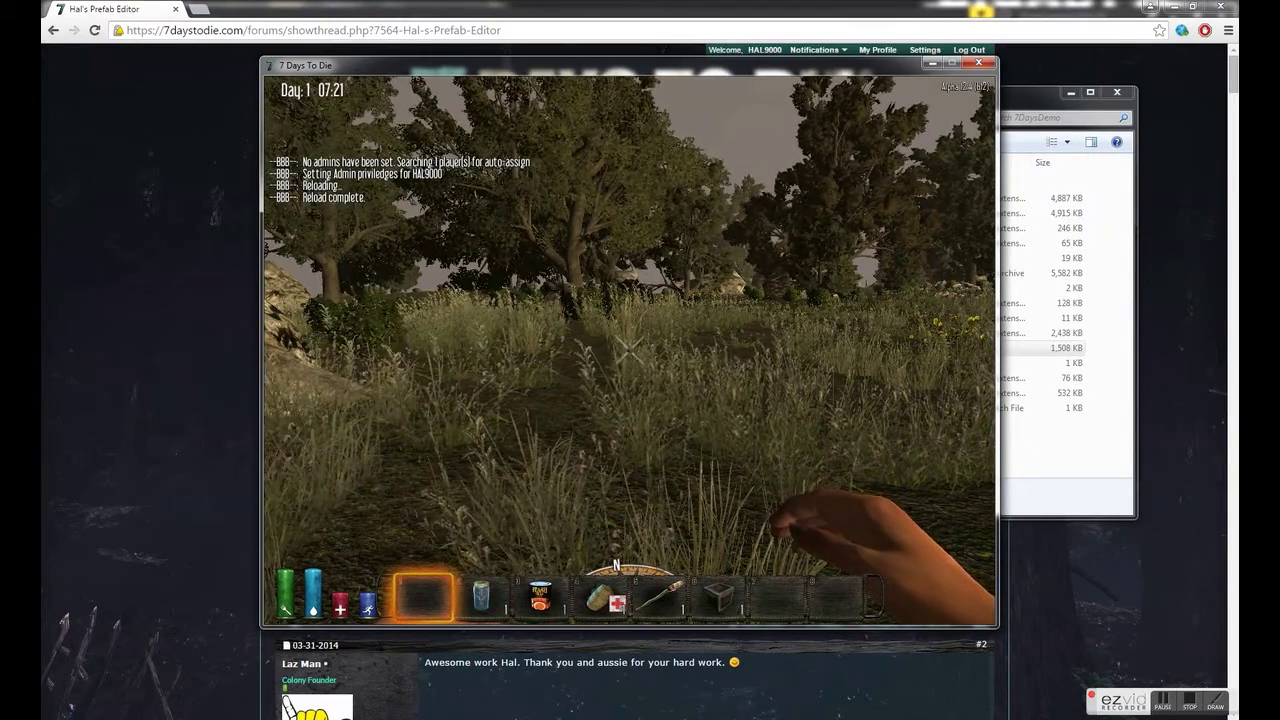
key(t)
key(Escape)
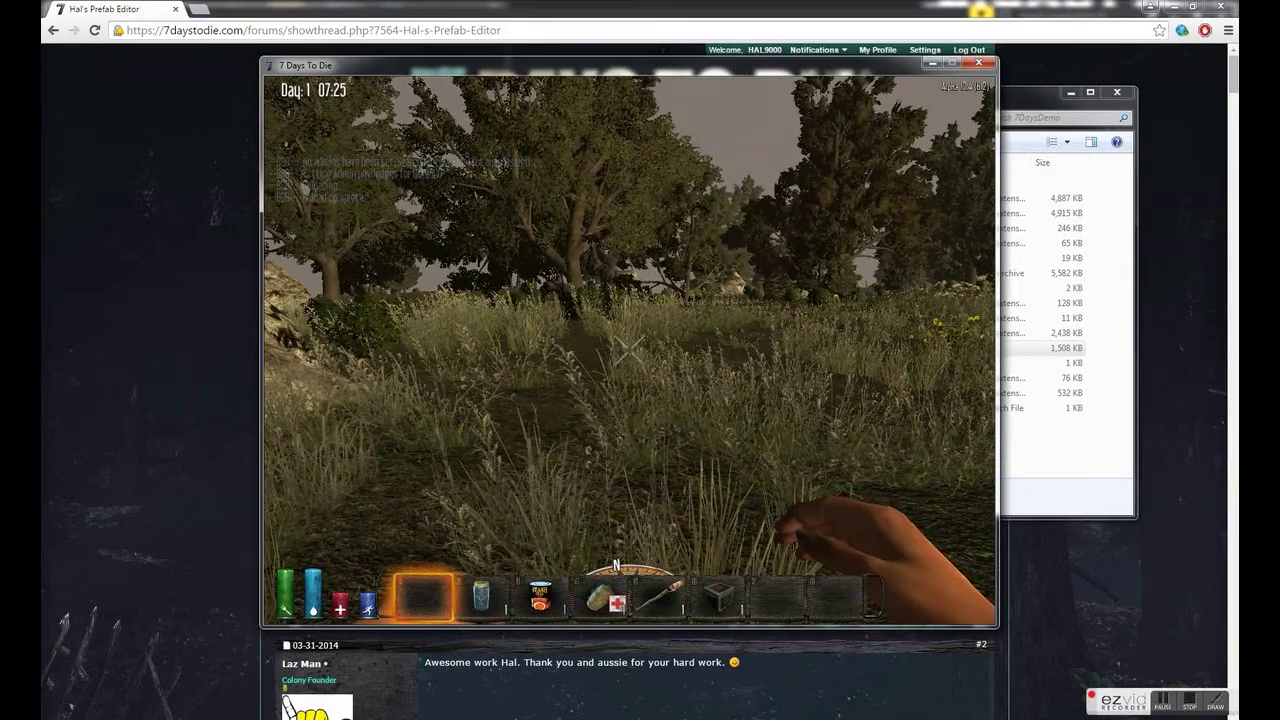
Step: Send 'bbb shield' in chat to start the shield, then begin typing another bbb command
text(t)
text(b)
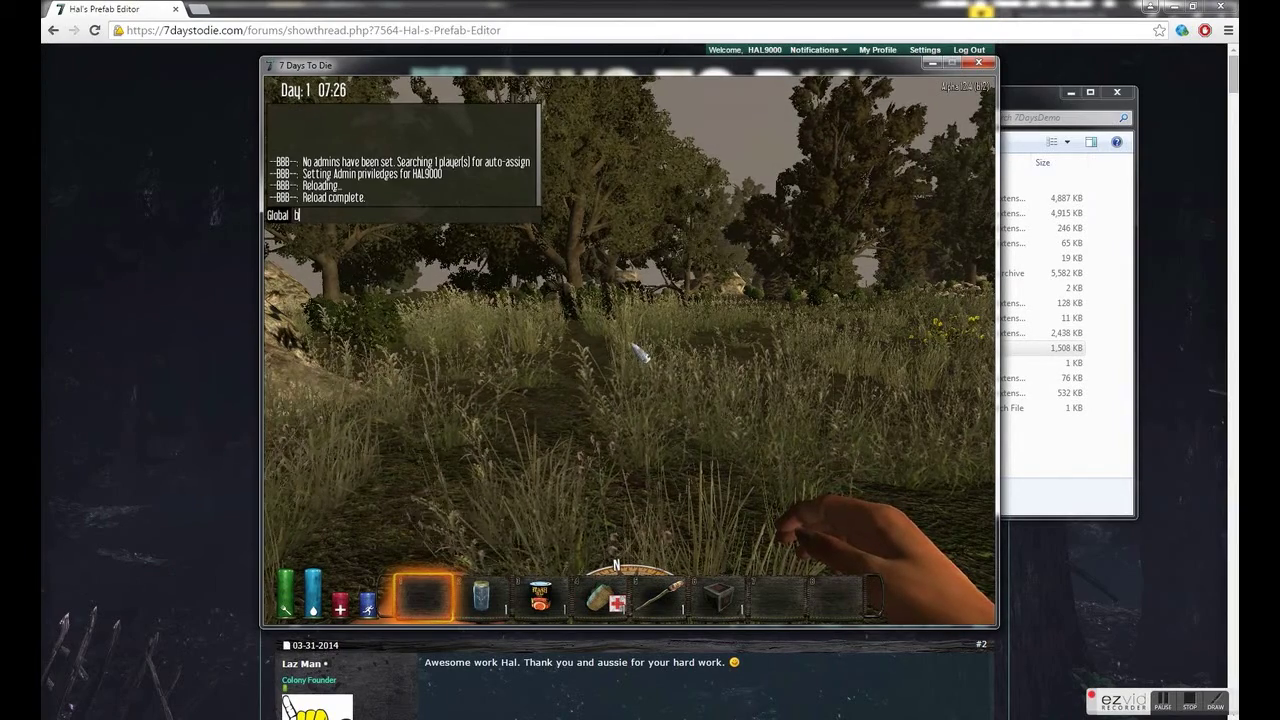
text(bb shie)
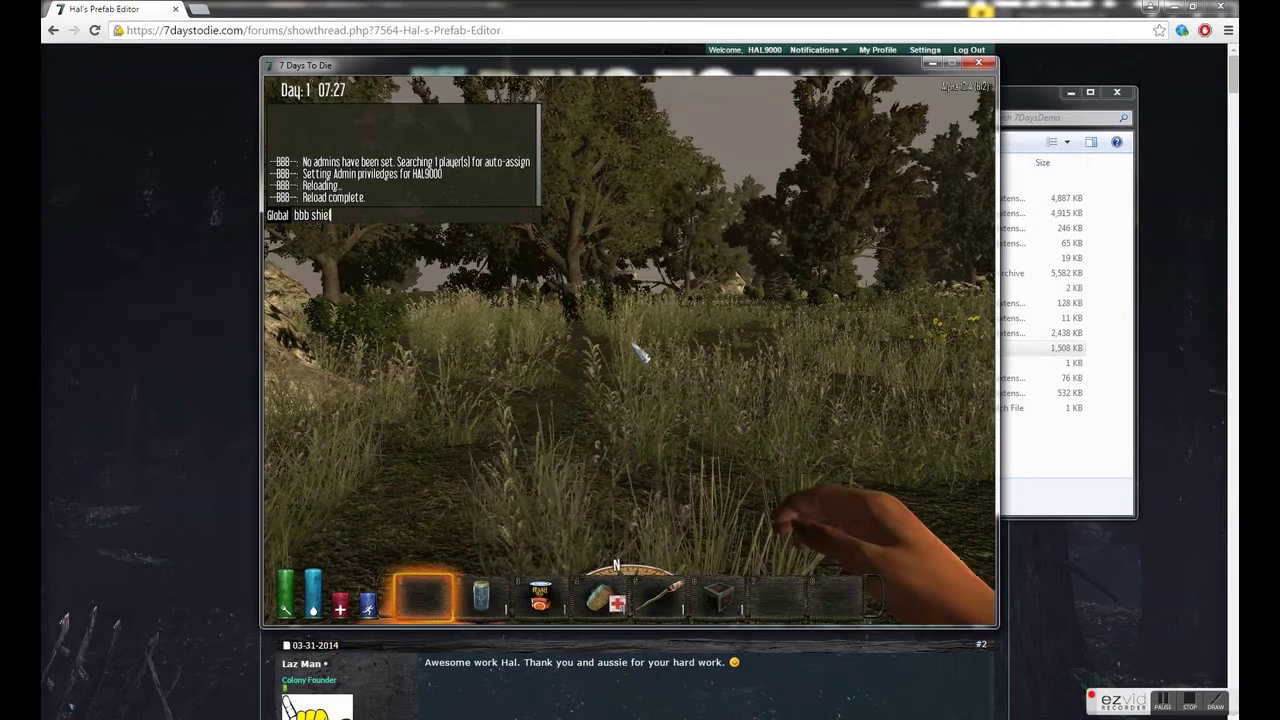
text(ld)
key(Return)
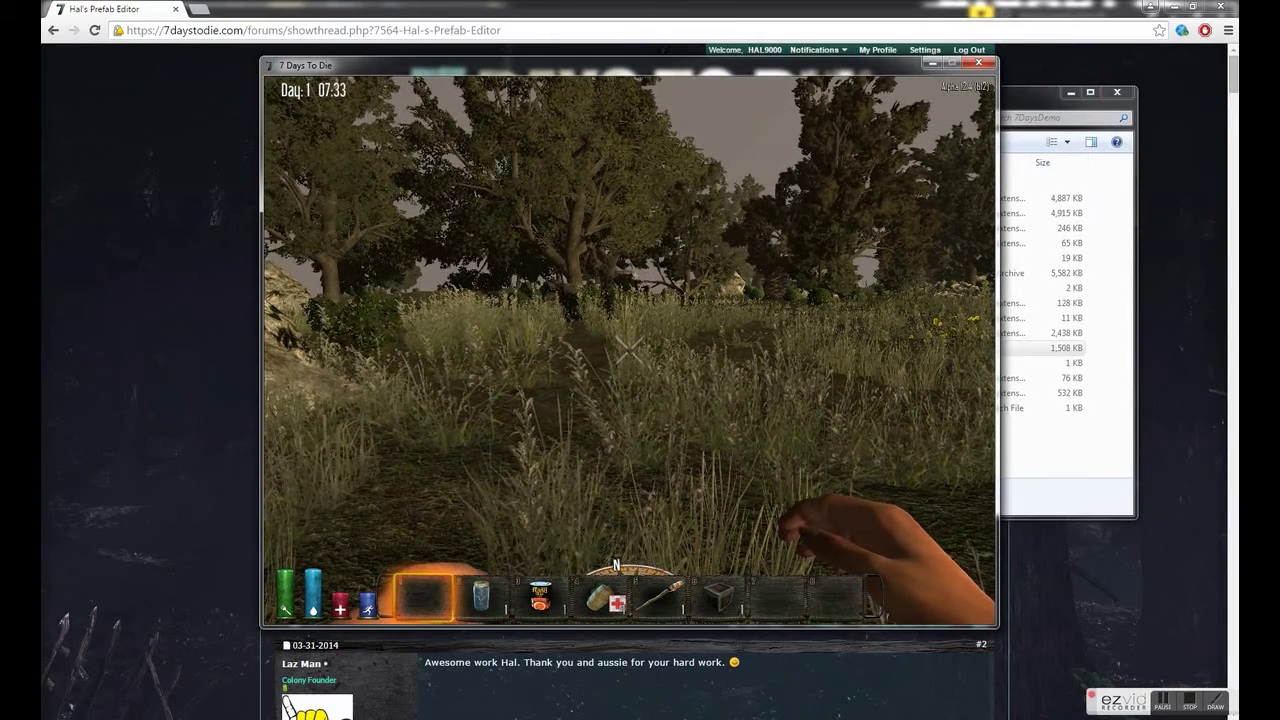
text(tbbb)
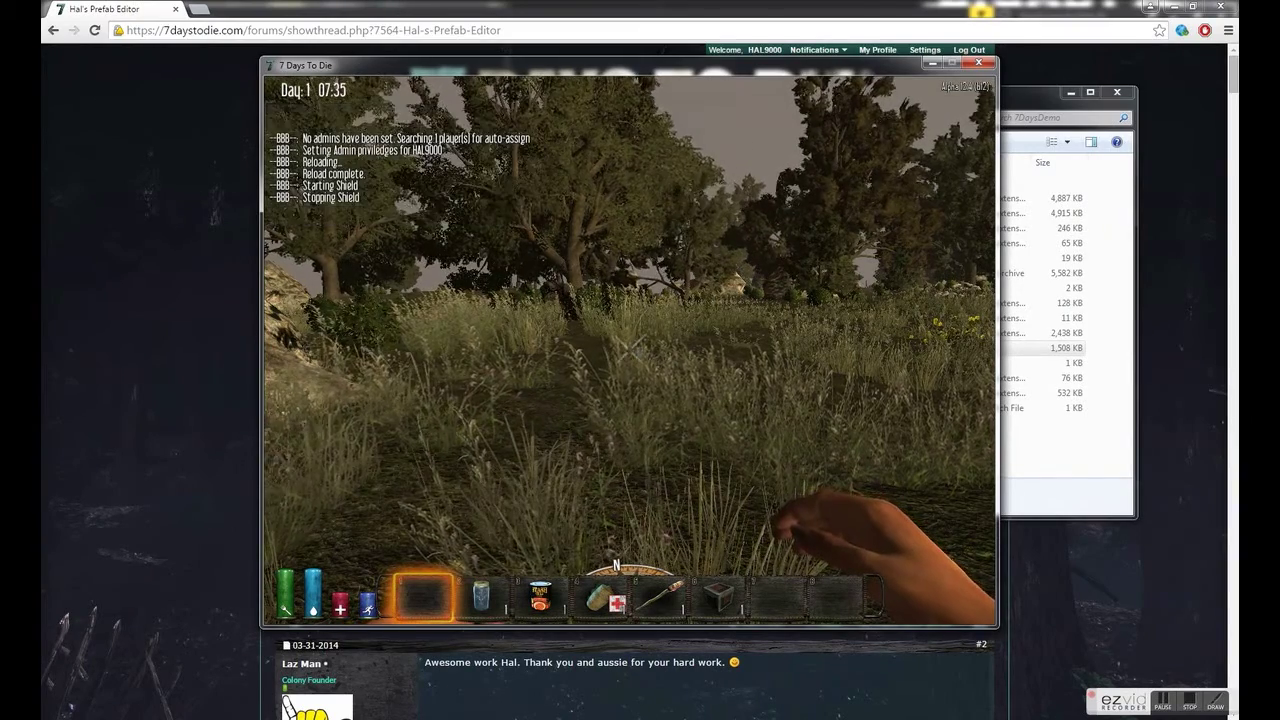
text(w)
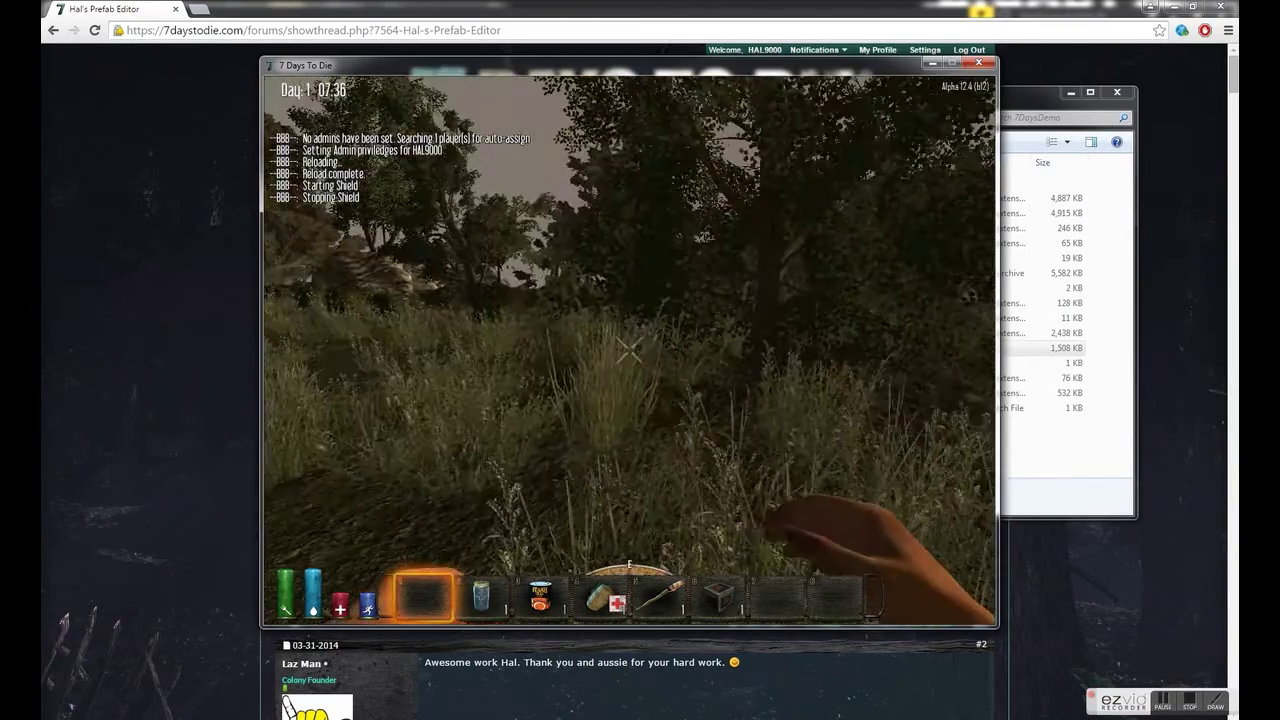
text(w)
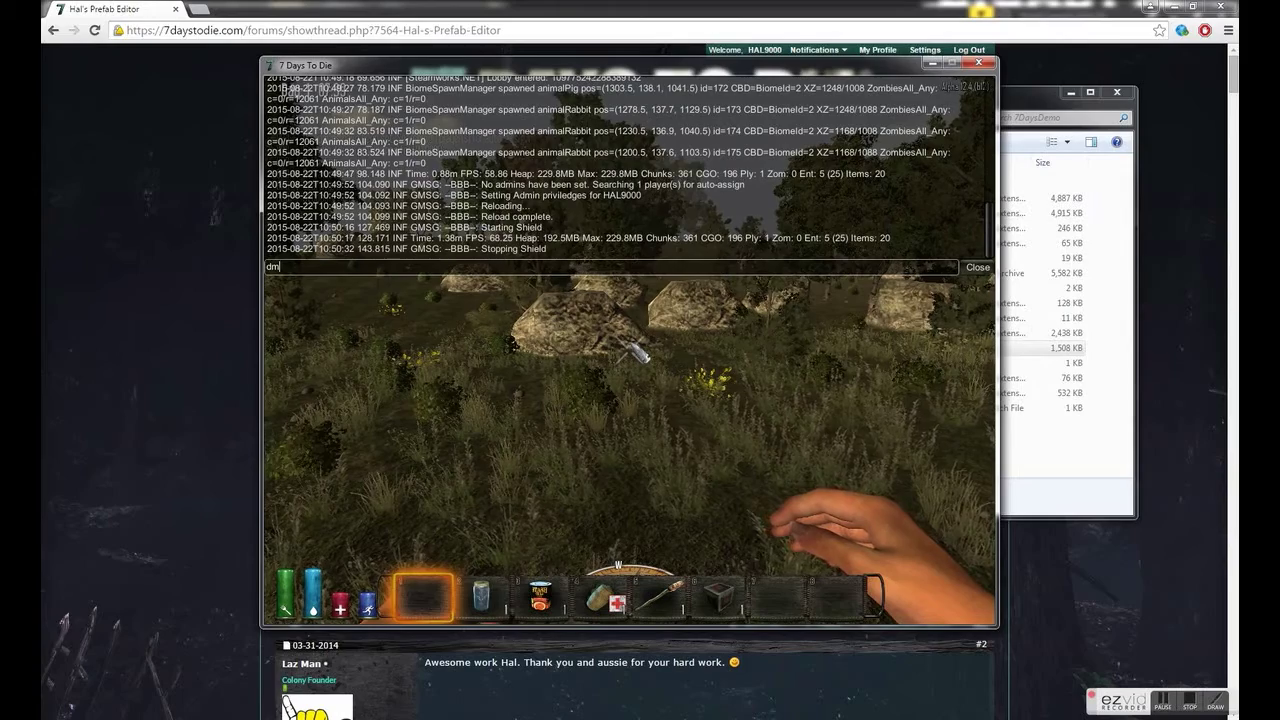
Step: Teleport the player to 0 90 0 with the chat command 'bbb tp 0 90 0'
key(Return)
key(F1)
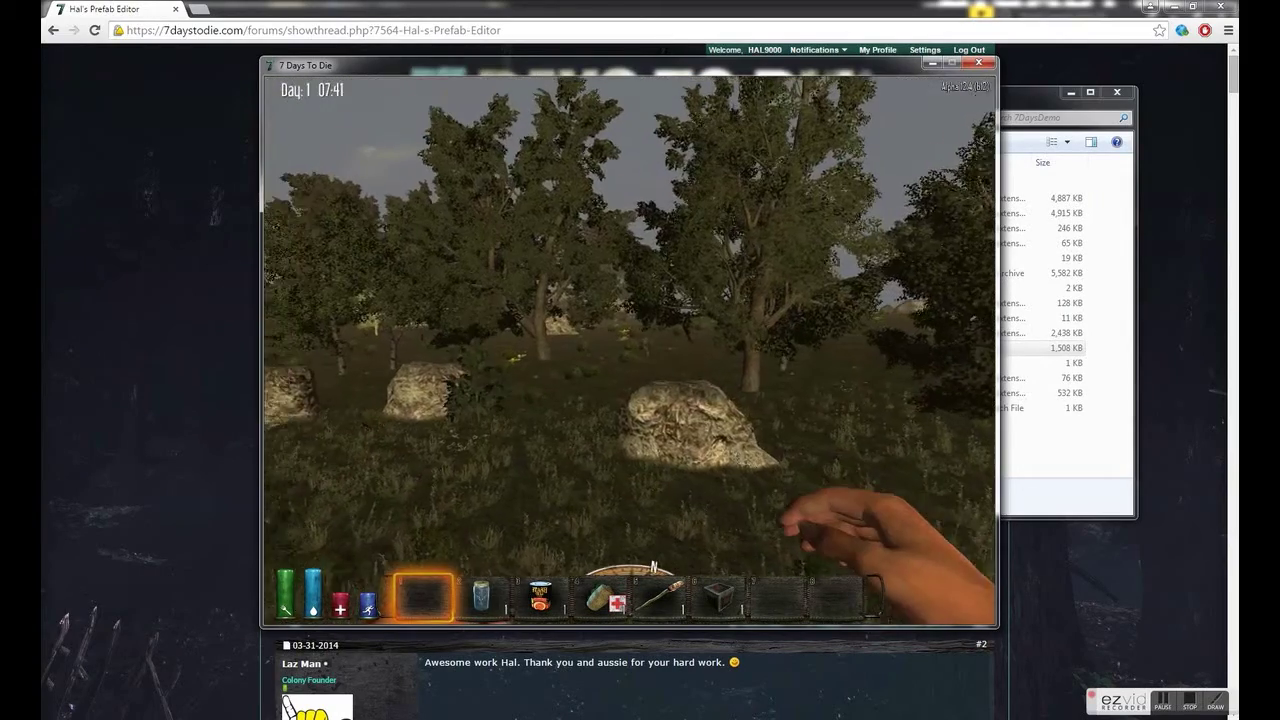
text(tb)
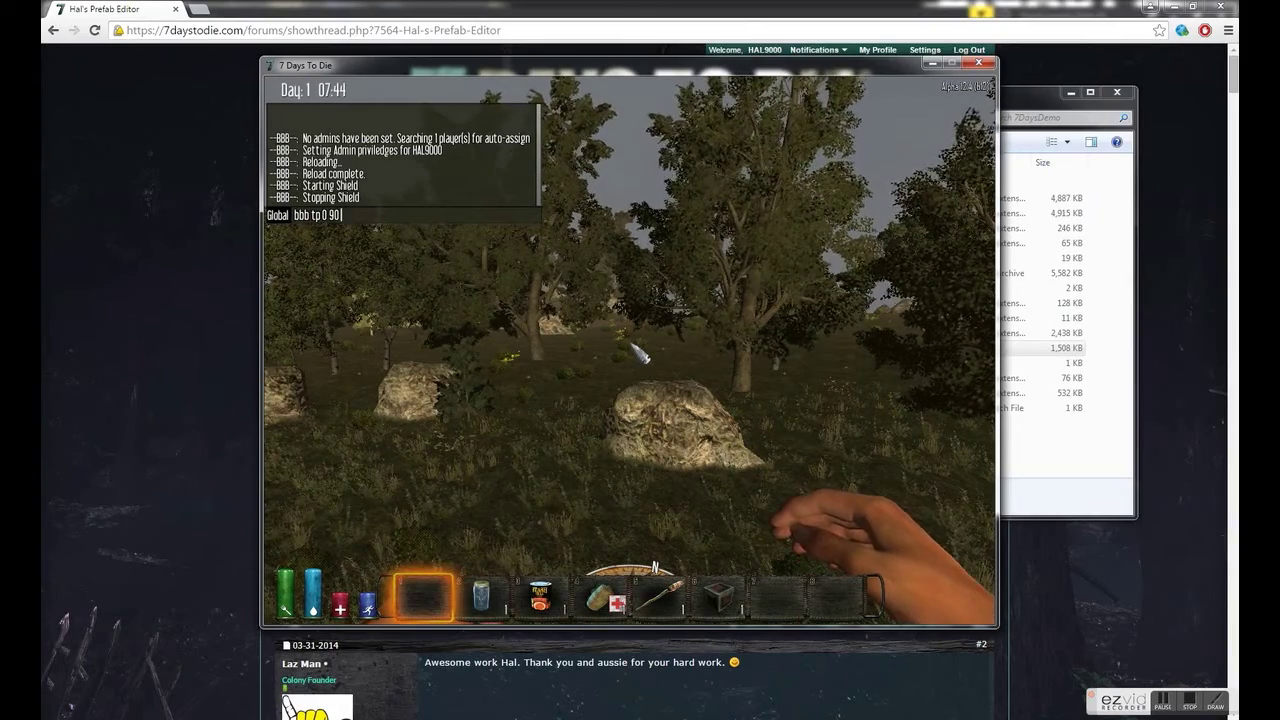
text(bb tp 0 90 0)
key(Return)
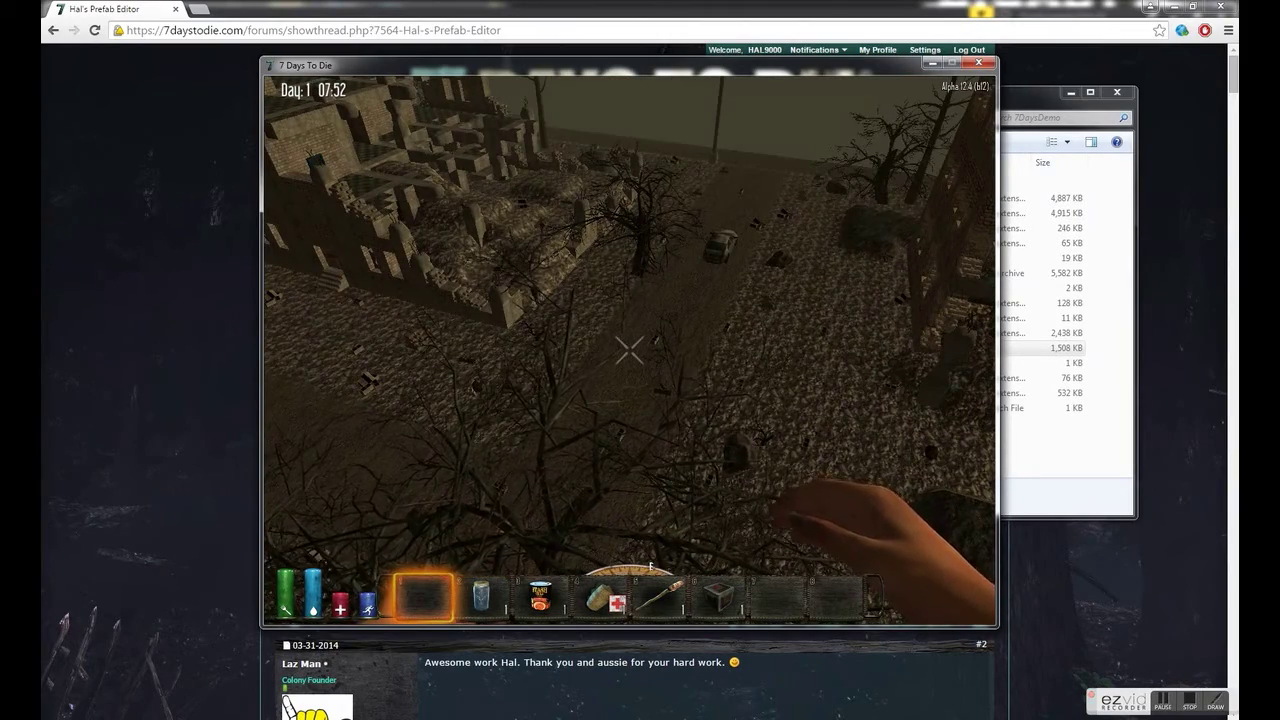
Step: Print the bbb command list with 'bbb ?', then type the query 'bbb InsertPrefab ?' in chat
text(t)
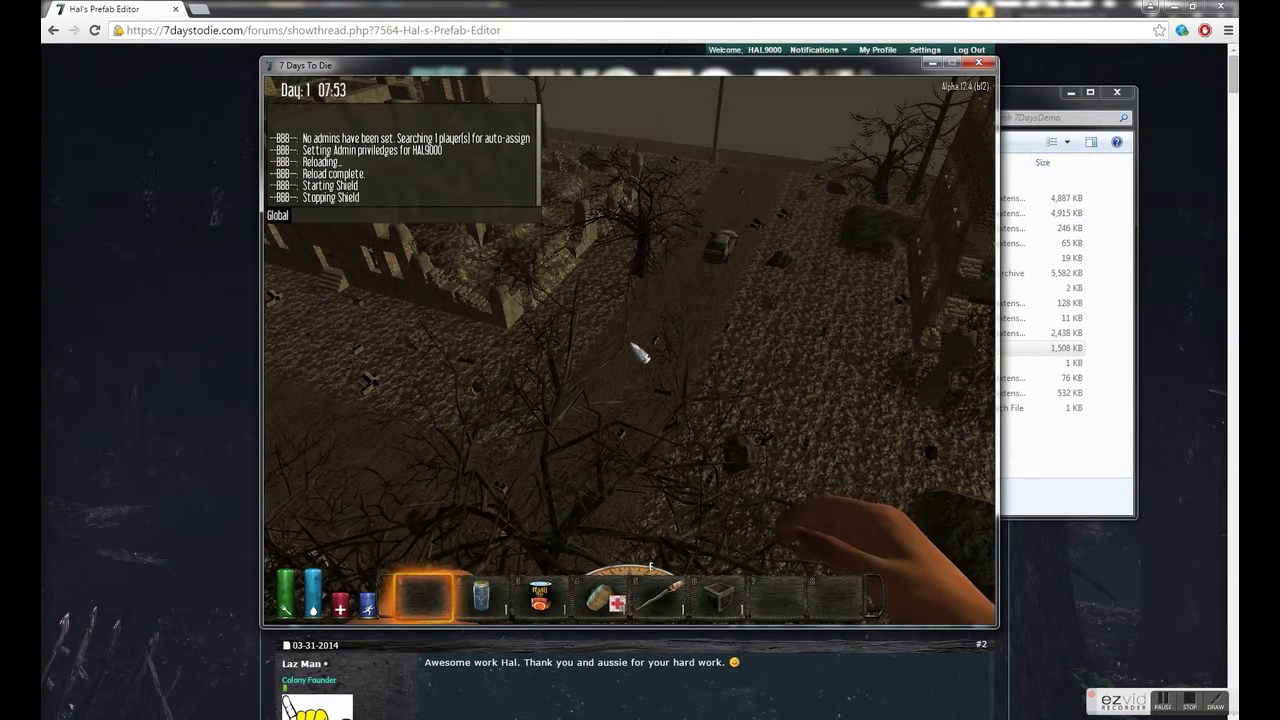
text(bbb ?)
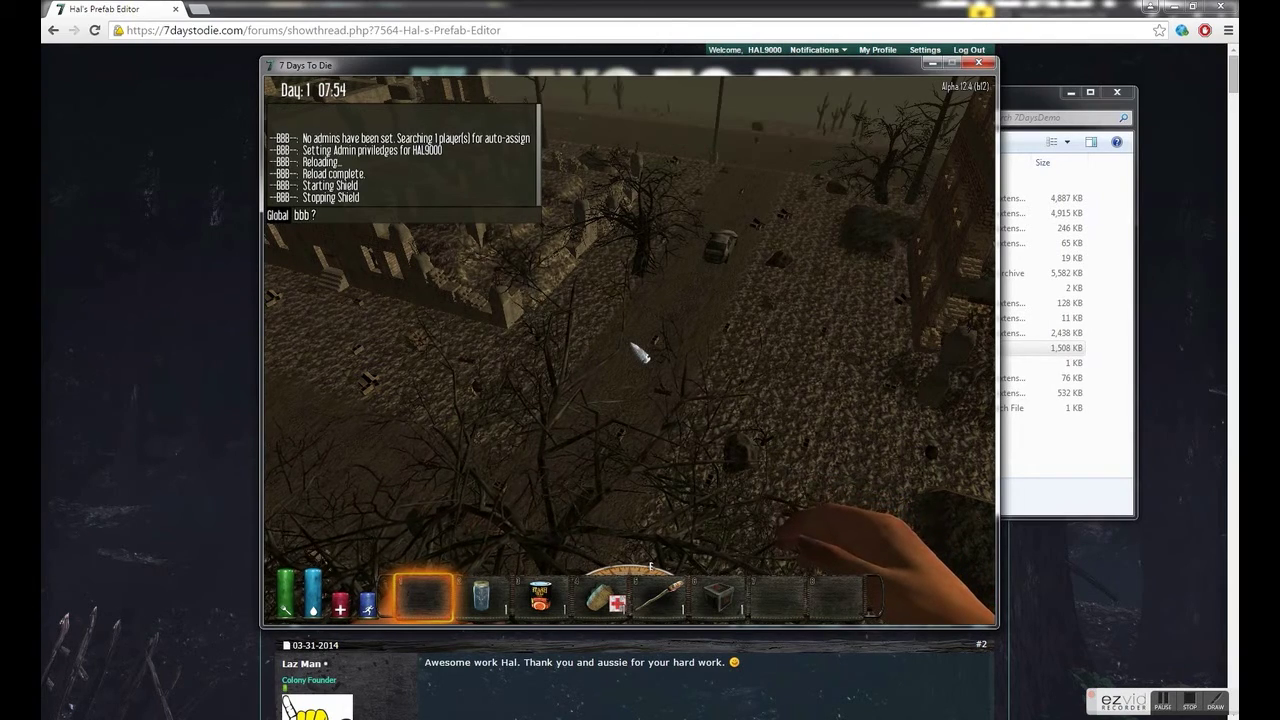
key(Return)
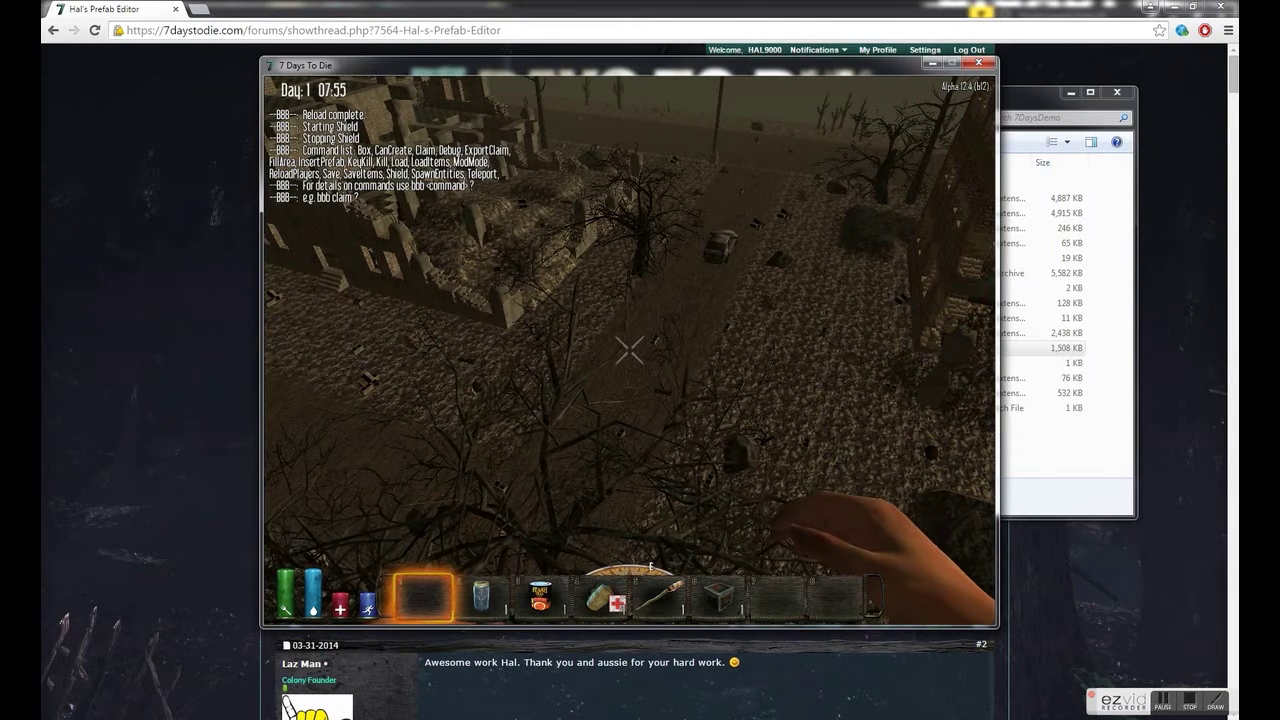
key(t)
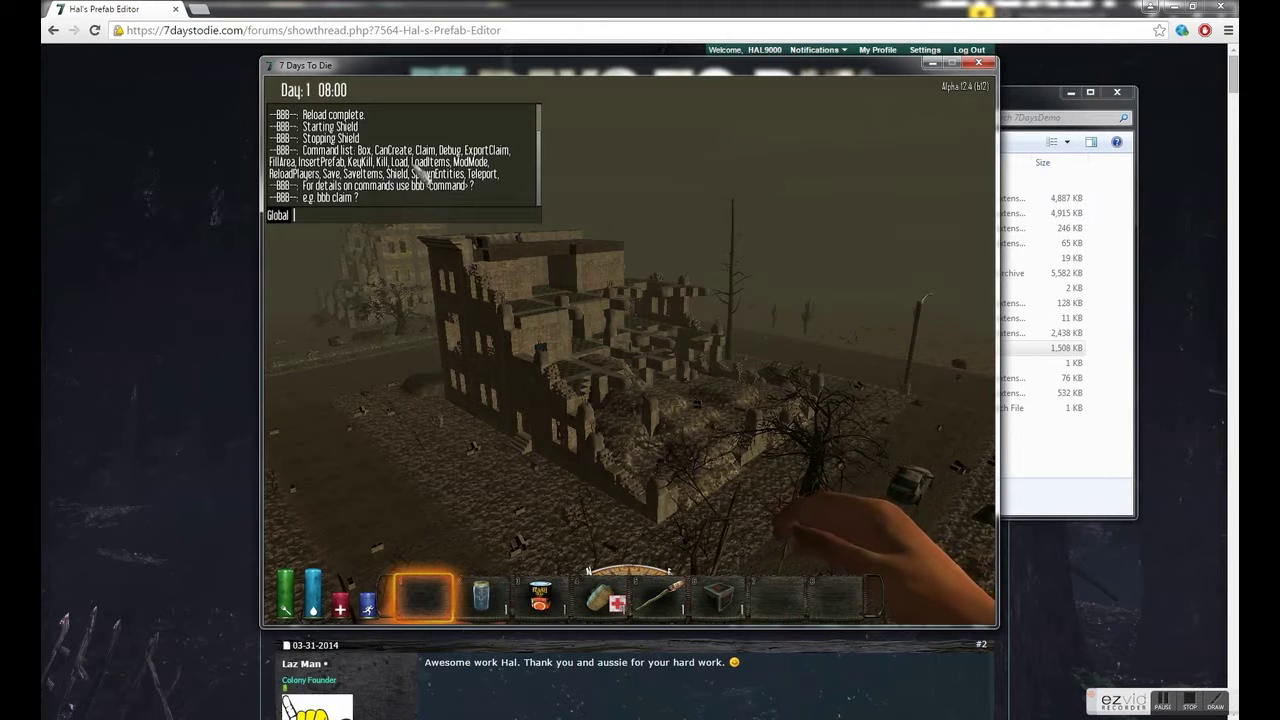
text(bbb)
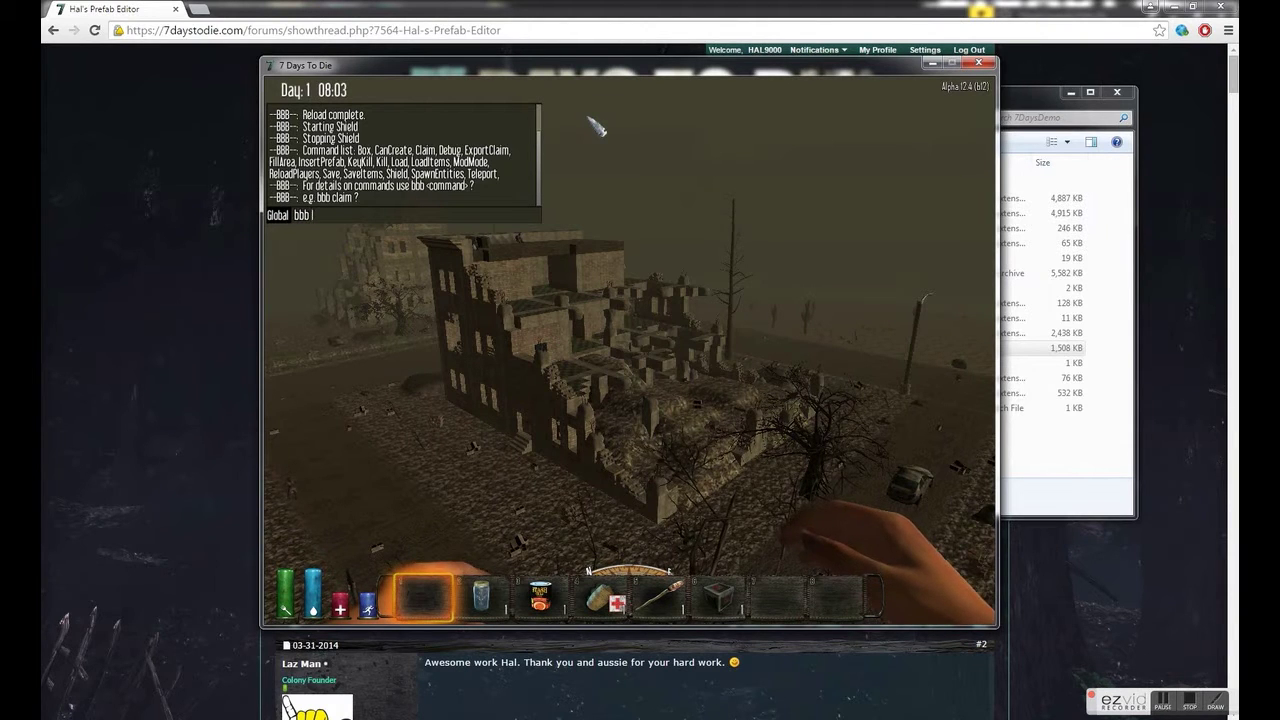
text( InsertPrefab ?)
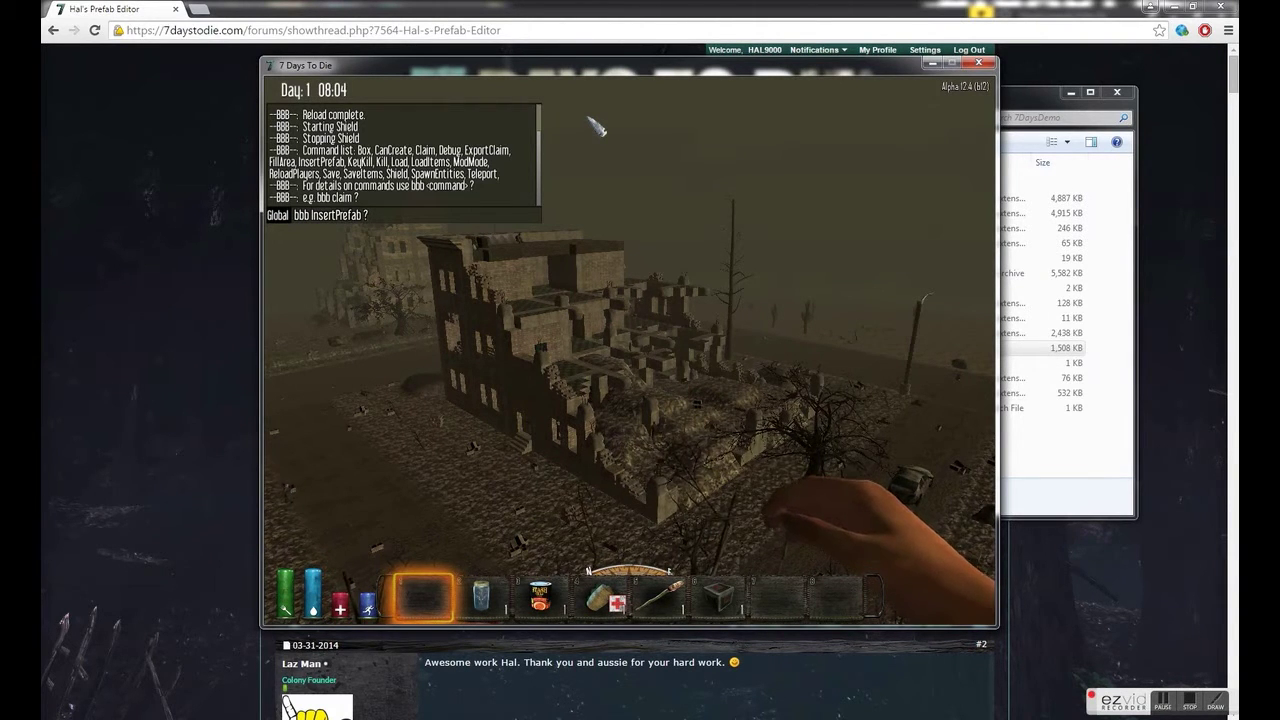
Step: Send the InsertPrefab help query, showing alias ip and usage 'bbb ip <PrefabName> x y z'
key(Return)
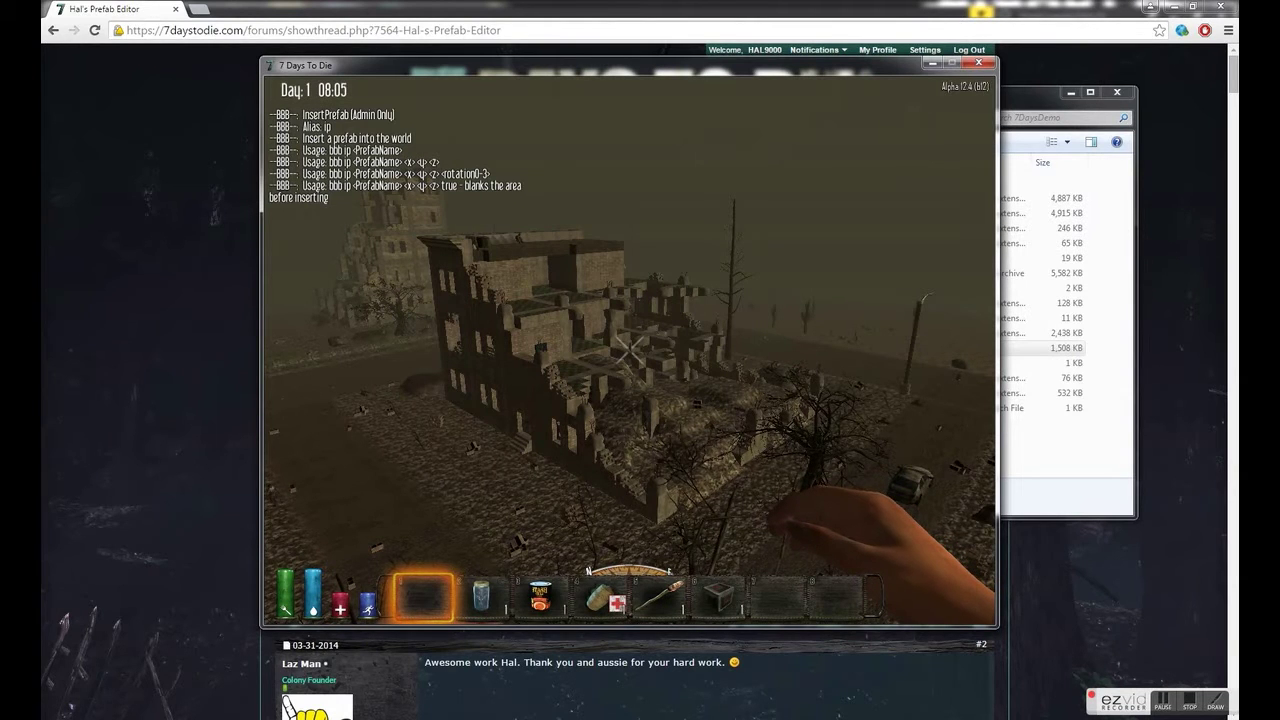
key(t)
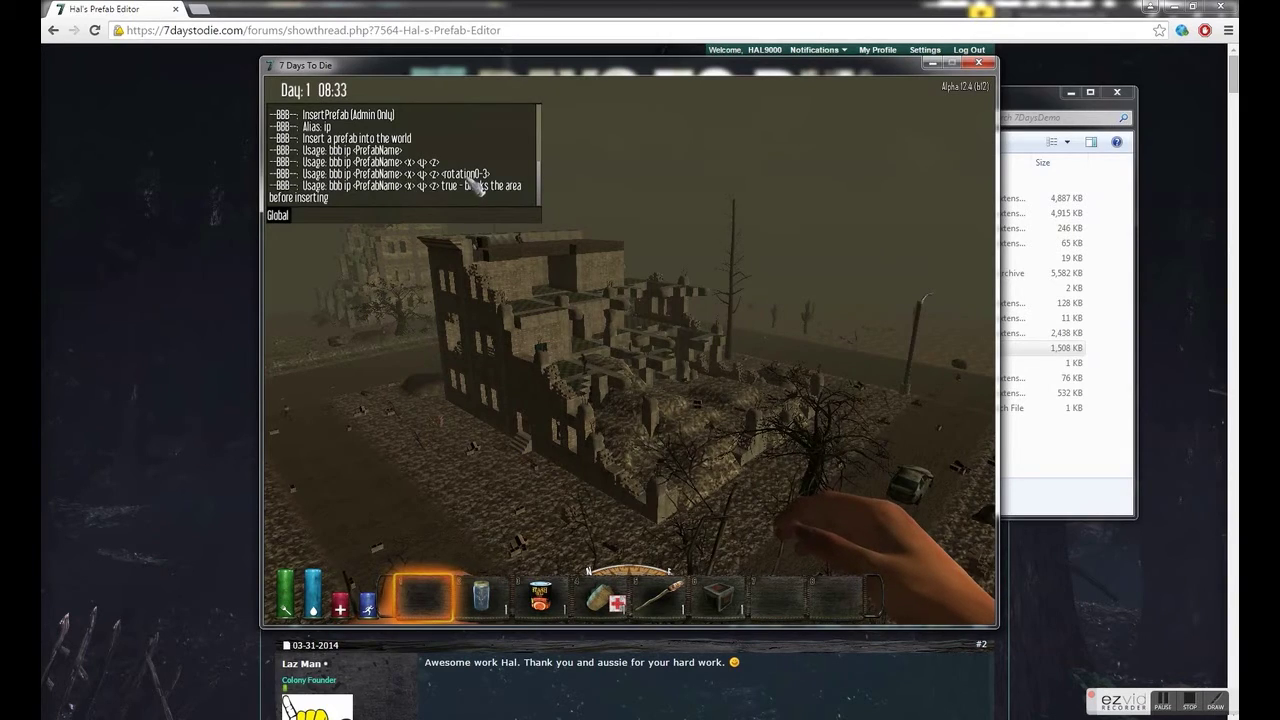
Step: Close chat, walk into the ruined building, turn around, and bring up the in-game menu
key(Escape)
key(w)
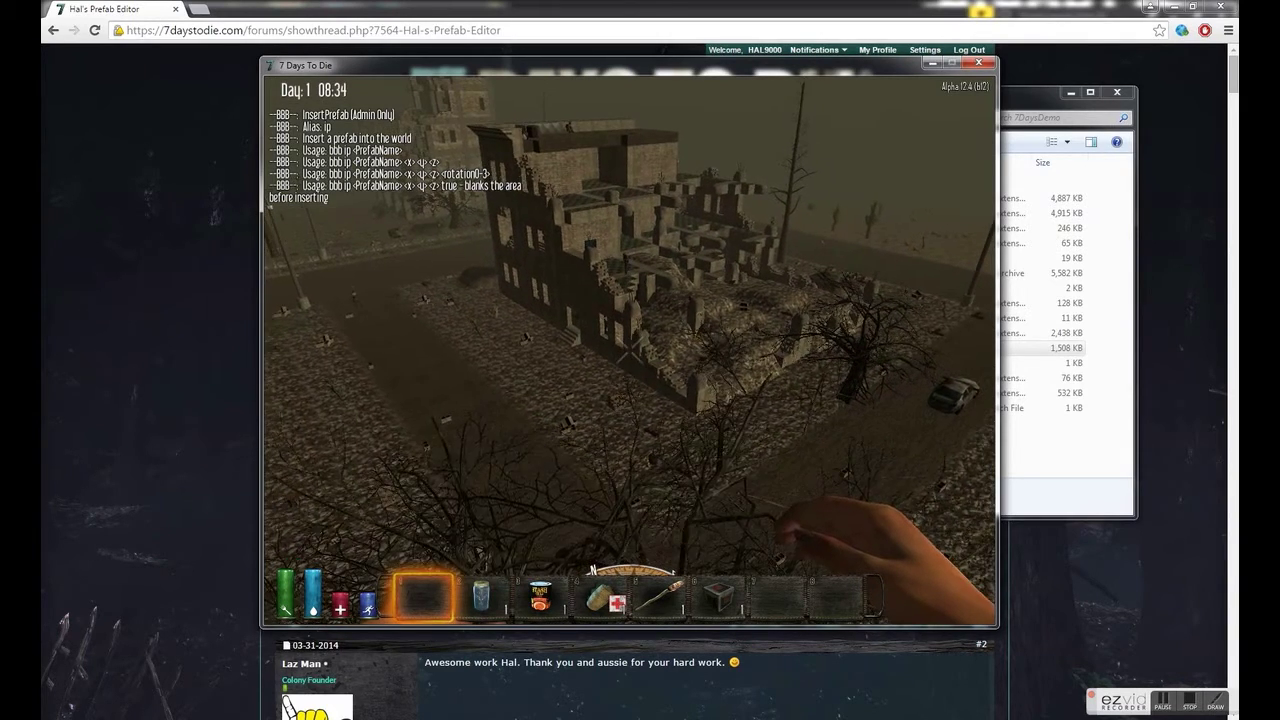
key(w)
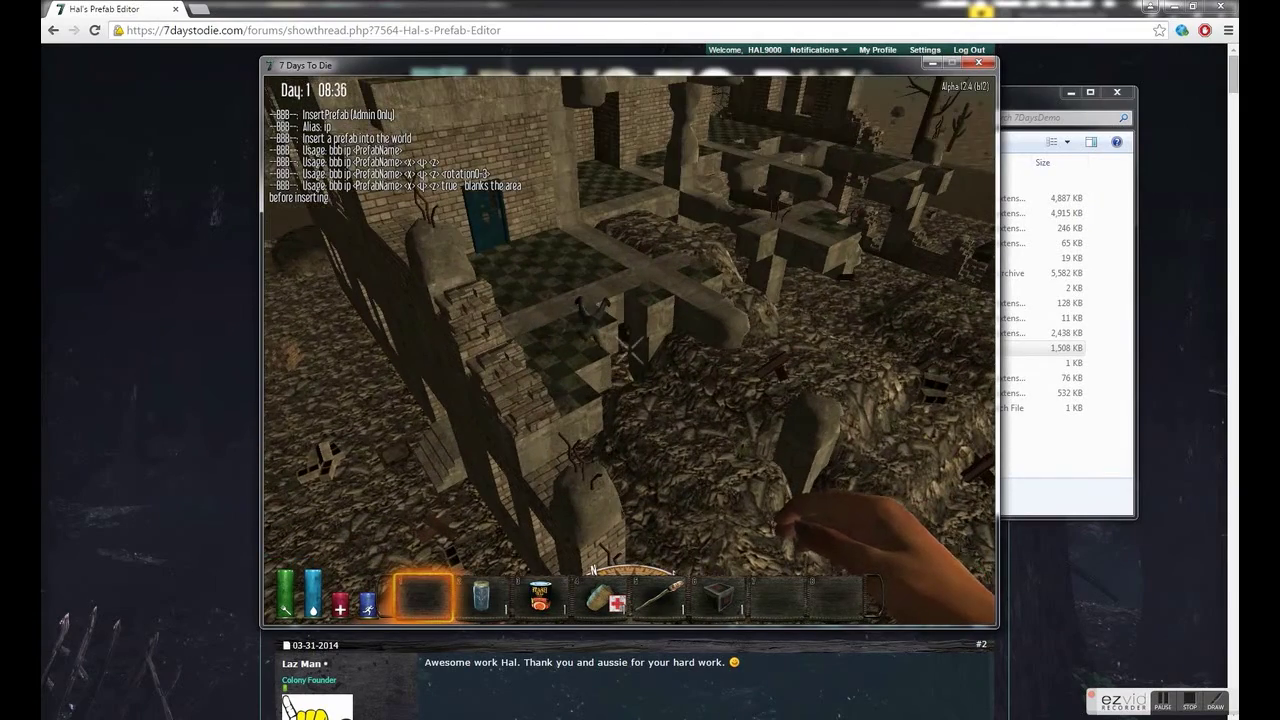
key(w)
key(w)
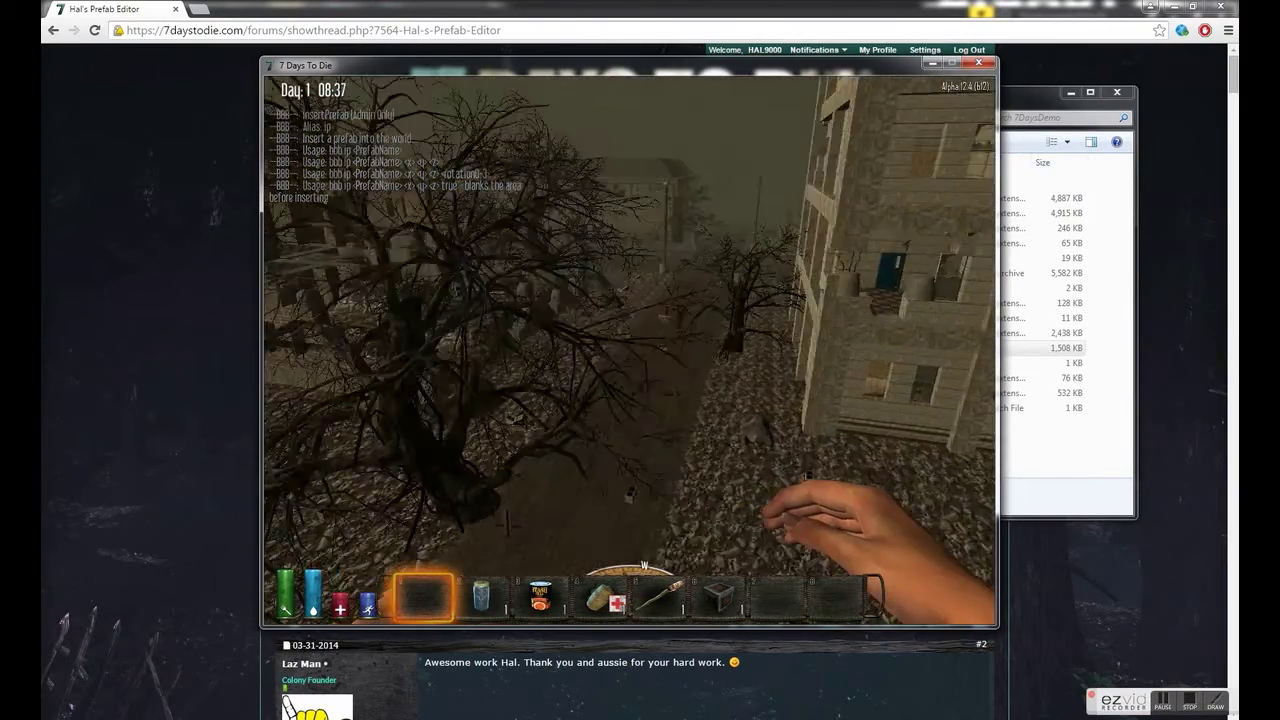
key(Escape)
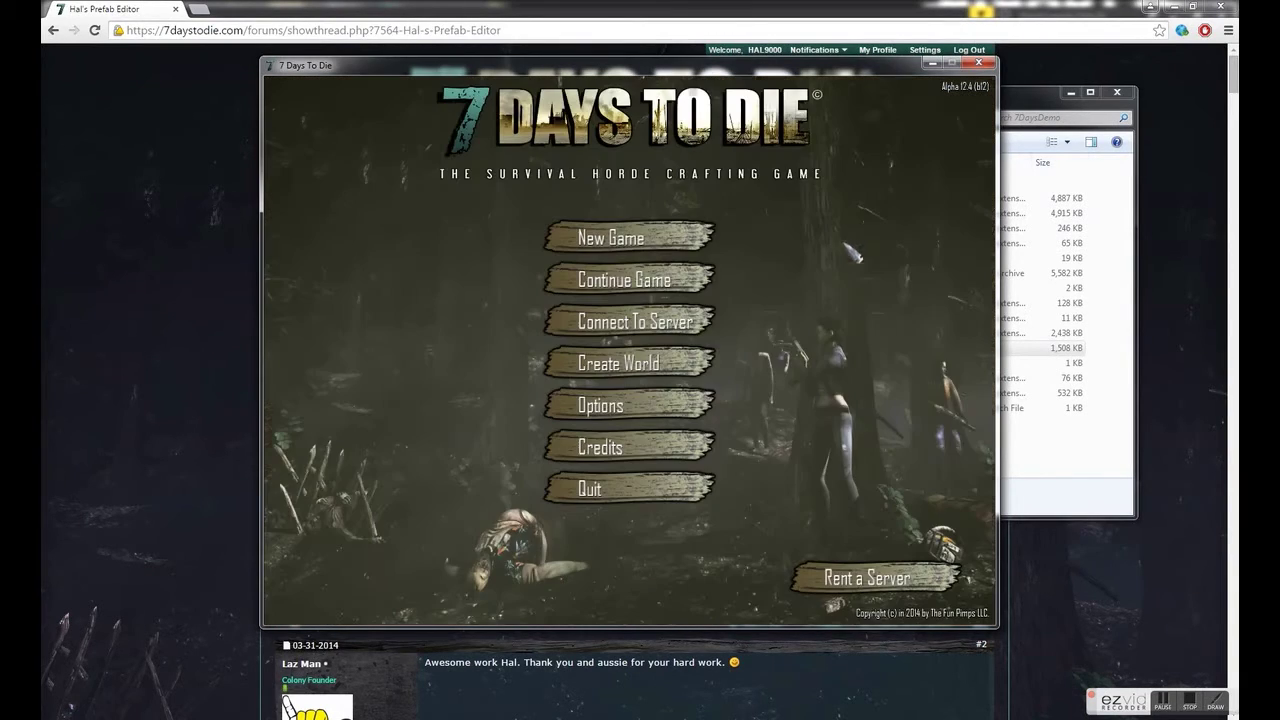
Step: Quit the game, close the Menu 0.43 window, and move the 7DaysDemo folder window up-left
click(631, 347)
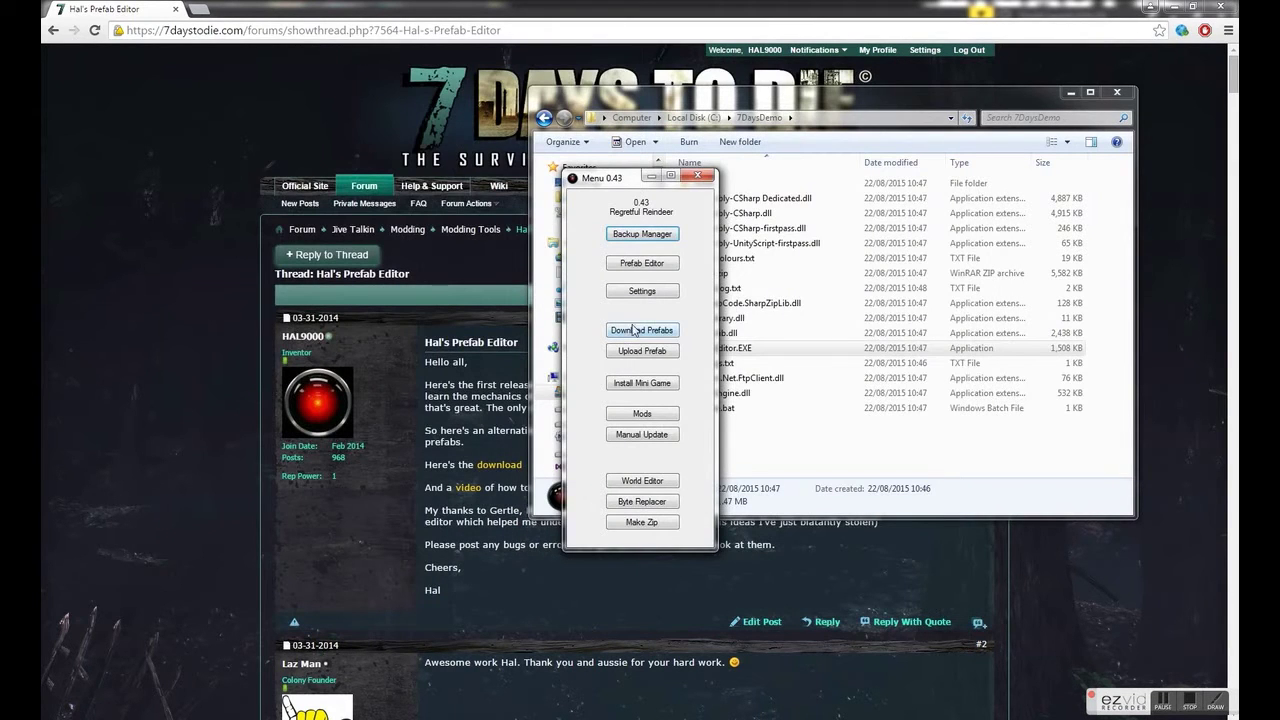
click(698, 178)
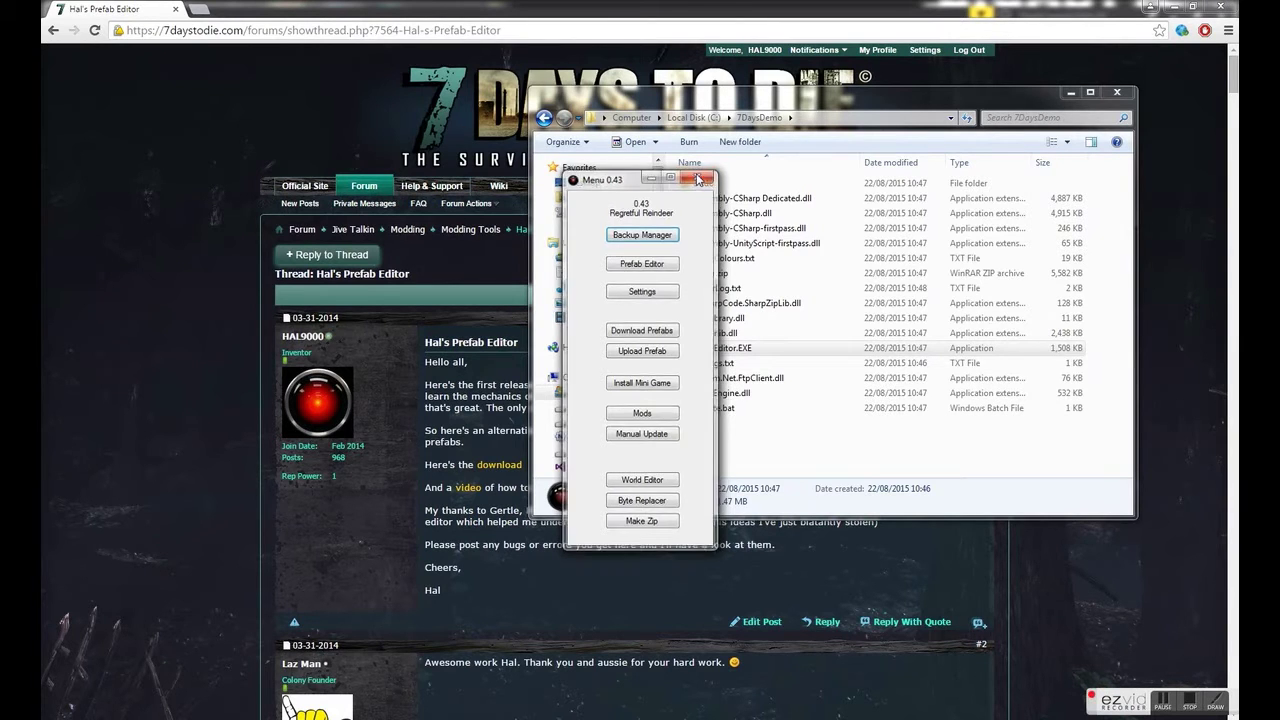
drag(745, 107, 438, 113)
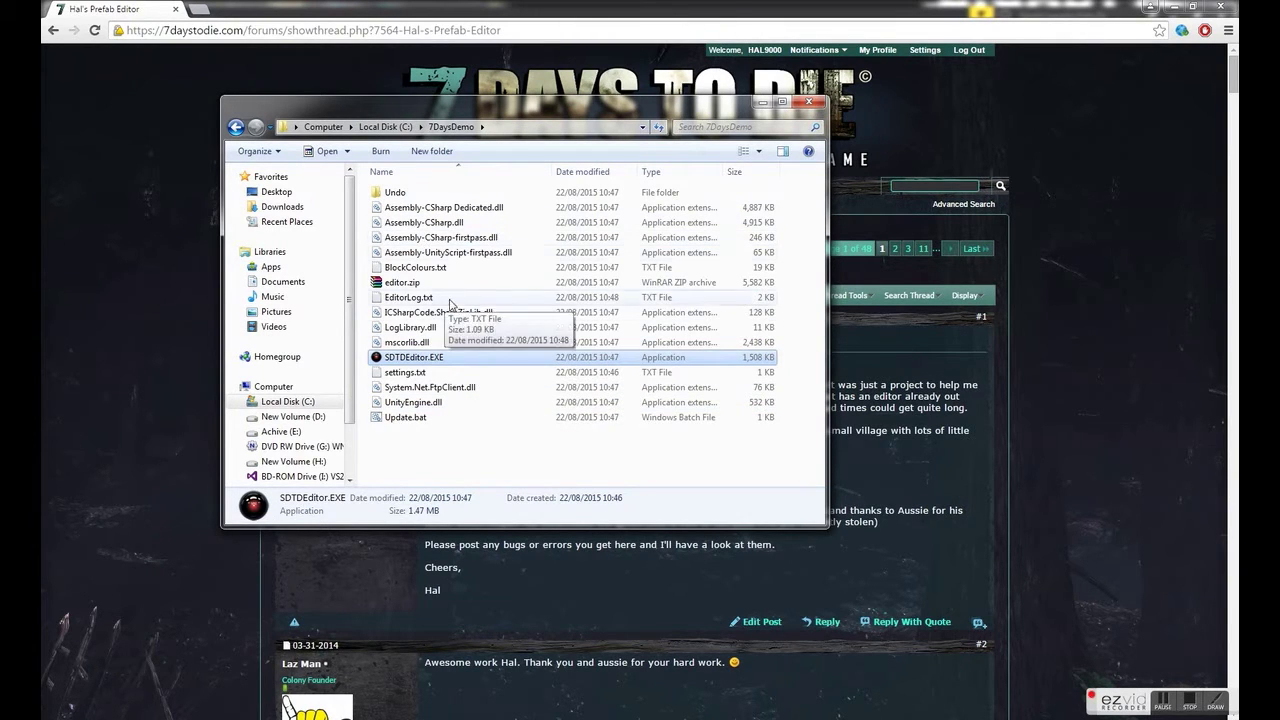
Step: Select the modded Assembly-CSharp.dll and open the game's 7DaysToDie_Data\Managed folder
click(440, 223)
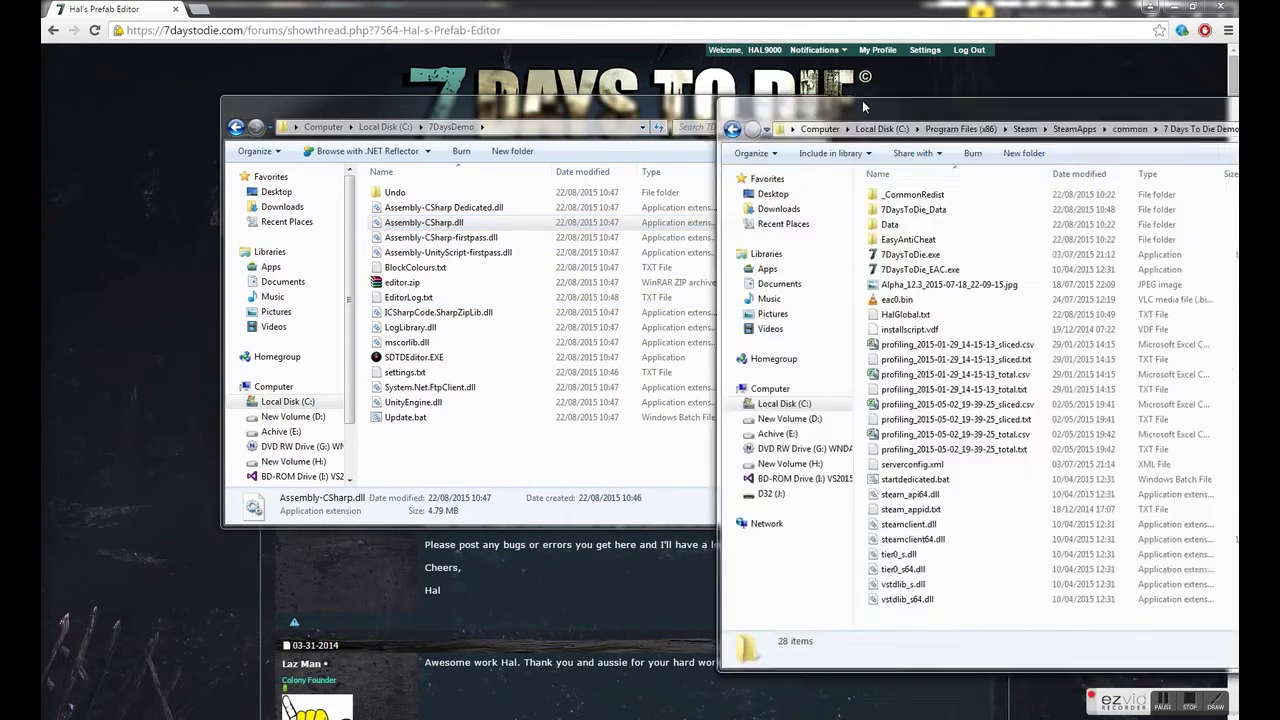
drag(862, 100, 445, 122)
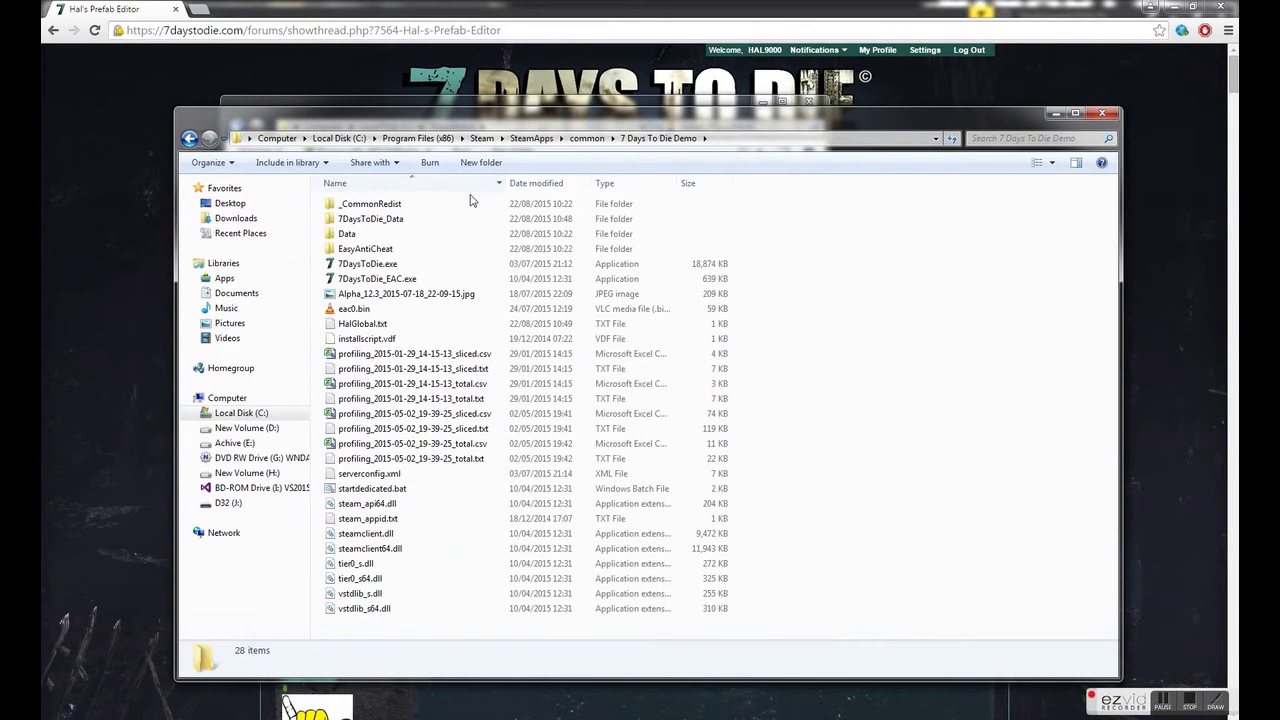
double_click(395, 224)
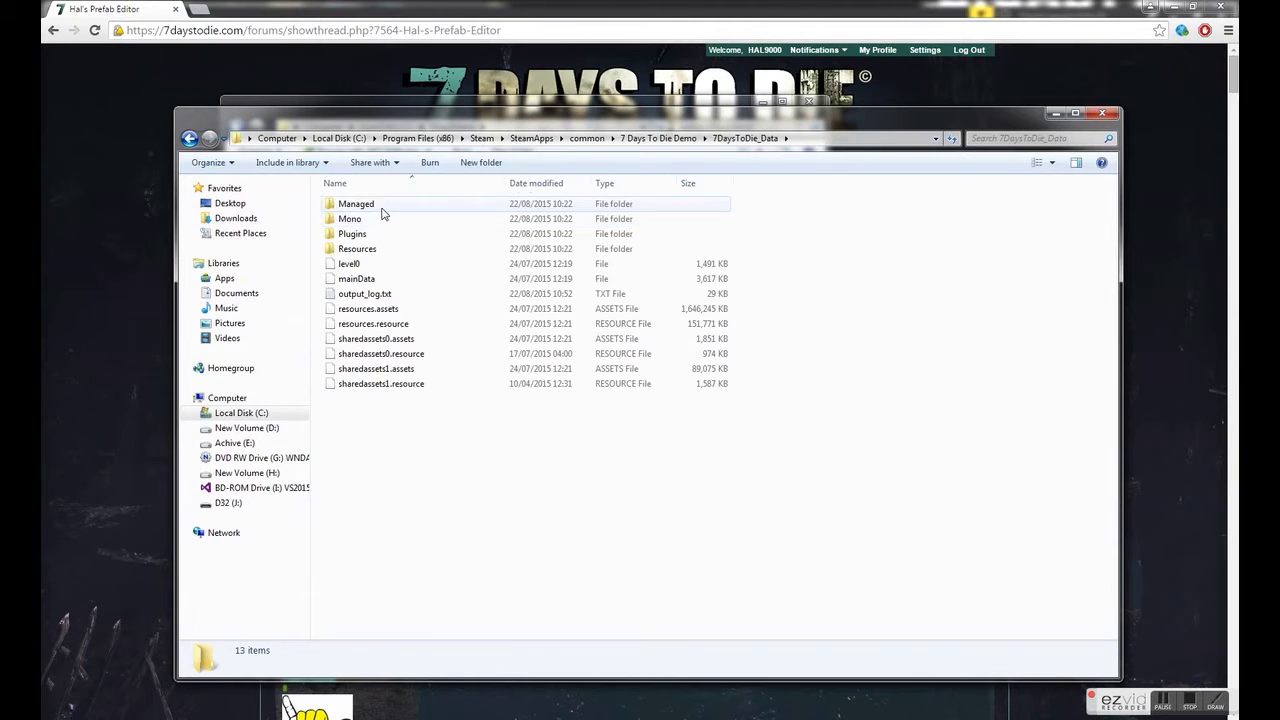
double_click(378, 208)
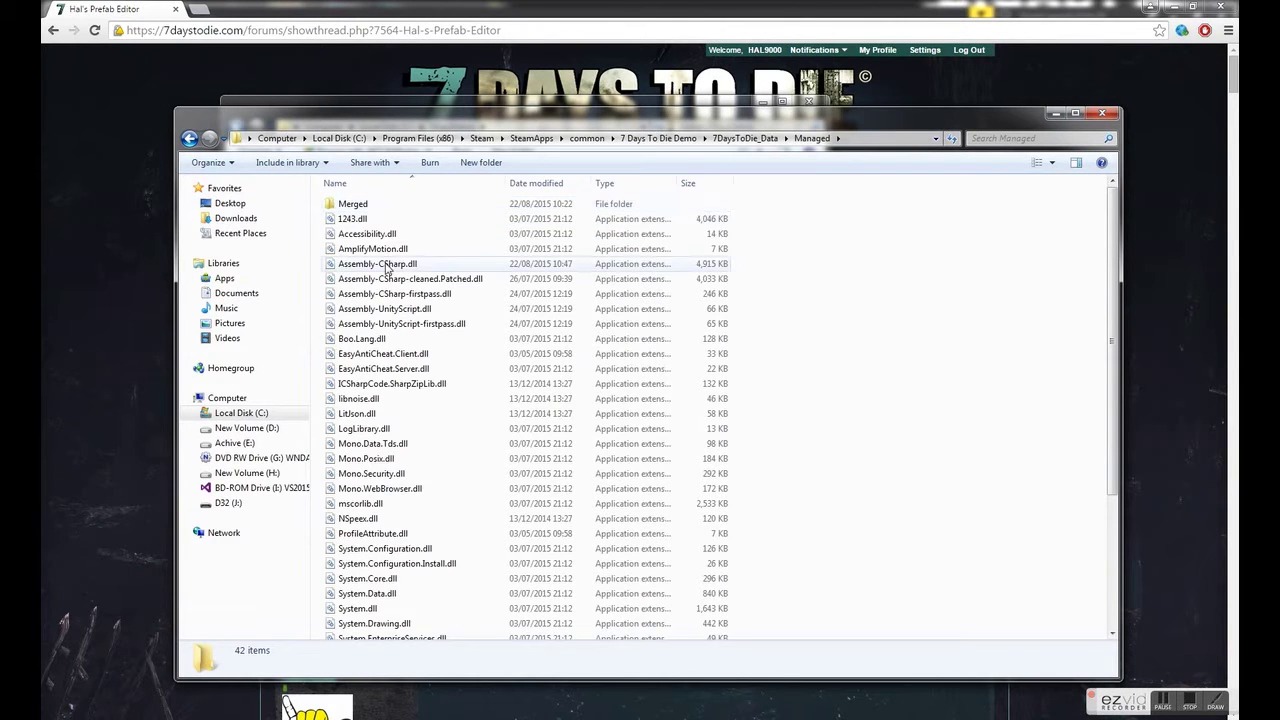
Step: Rename the original DLL to Assembly-CSharp.dll_BAK and paste the modded DLL beside it
click(397, 264)
click(414, 264)
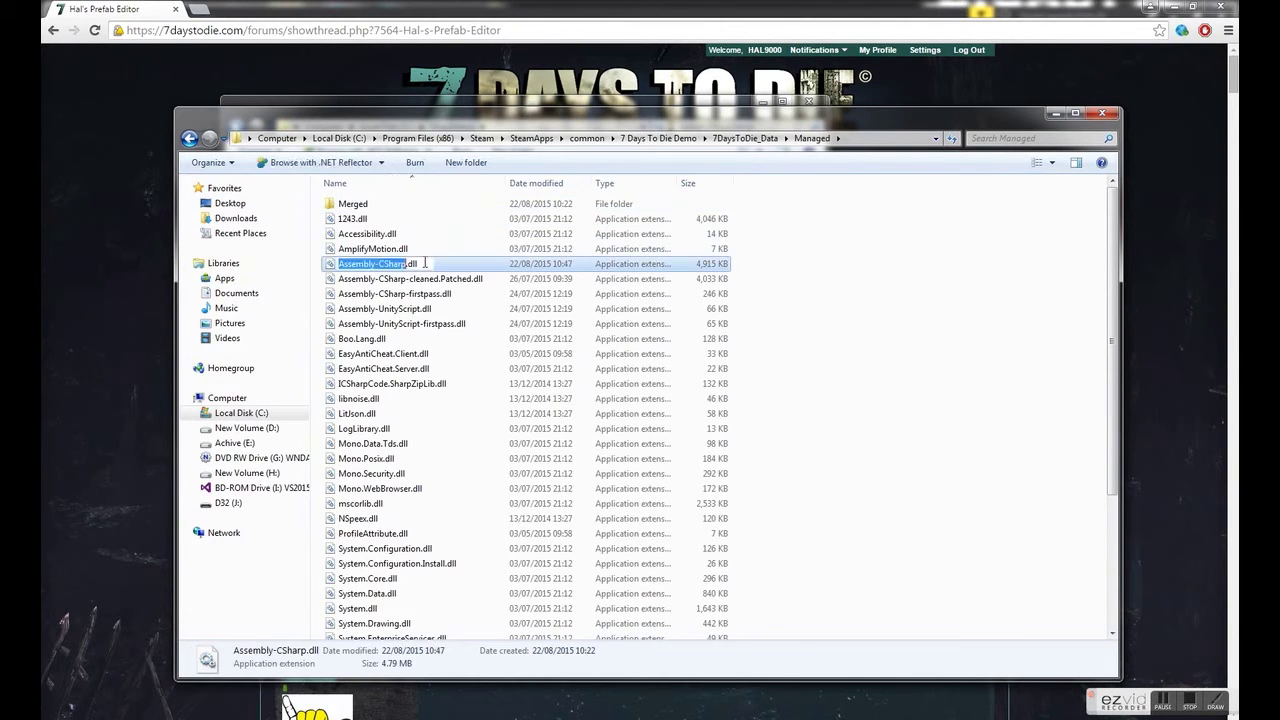
text(_BAK)
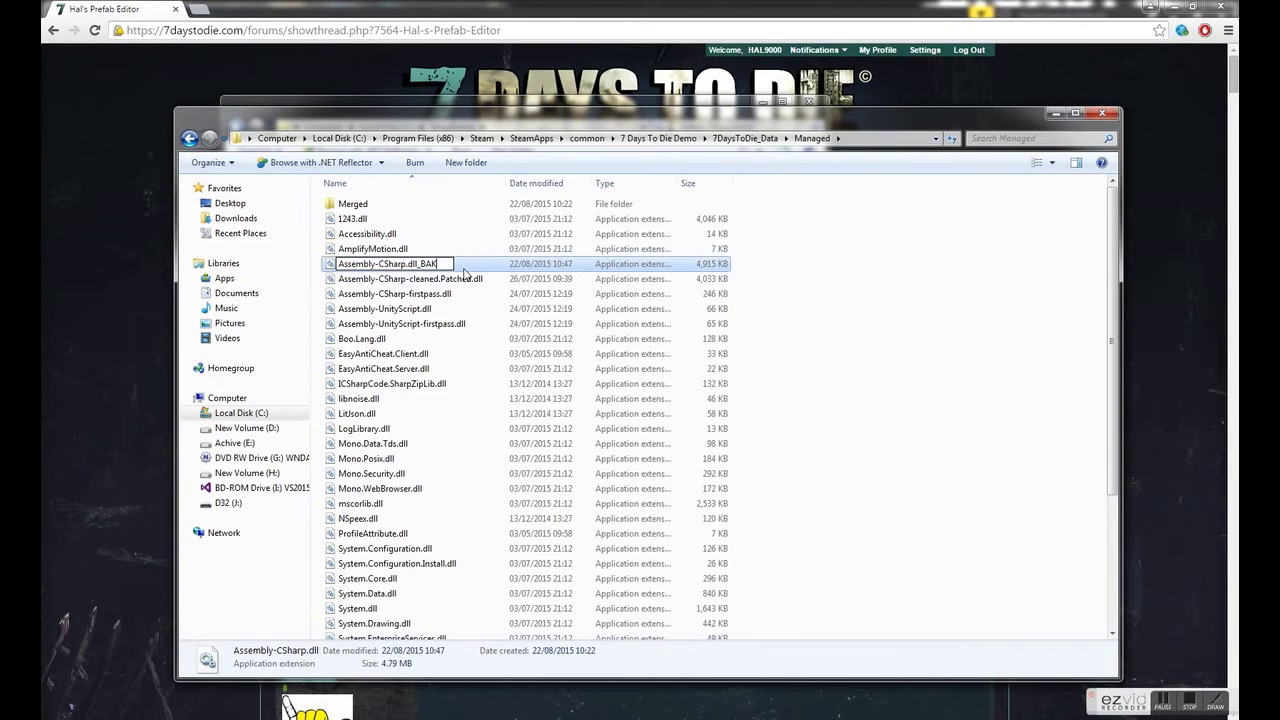
key(Return)
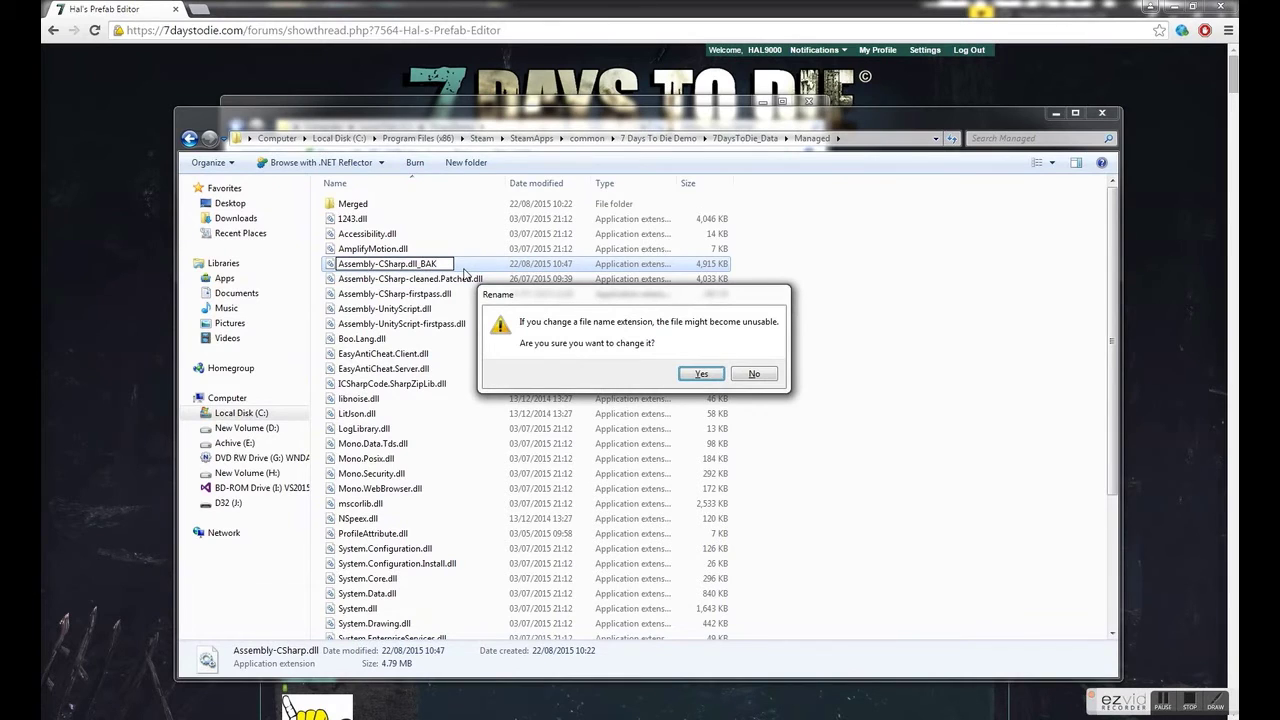
click(701, 374)
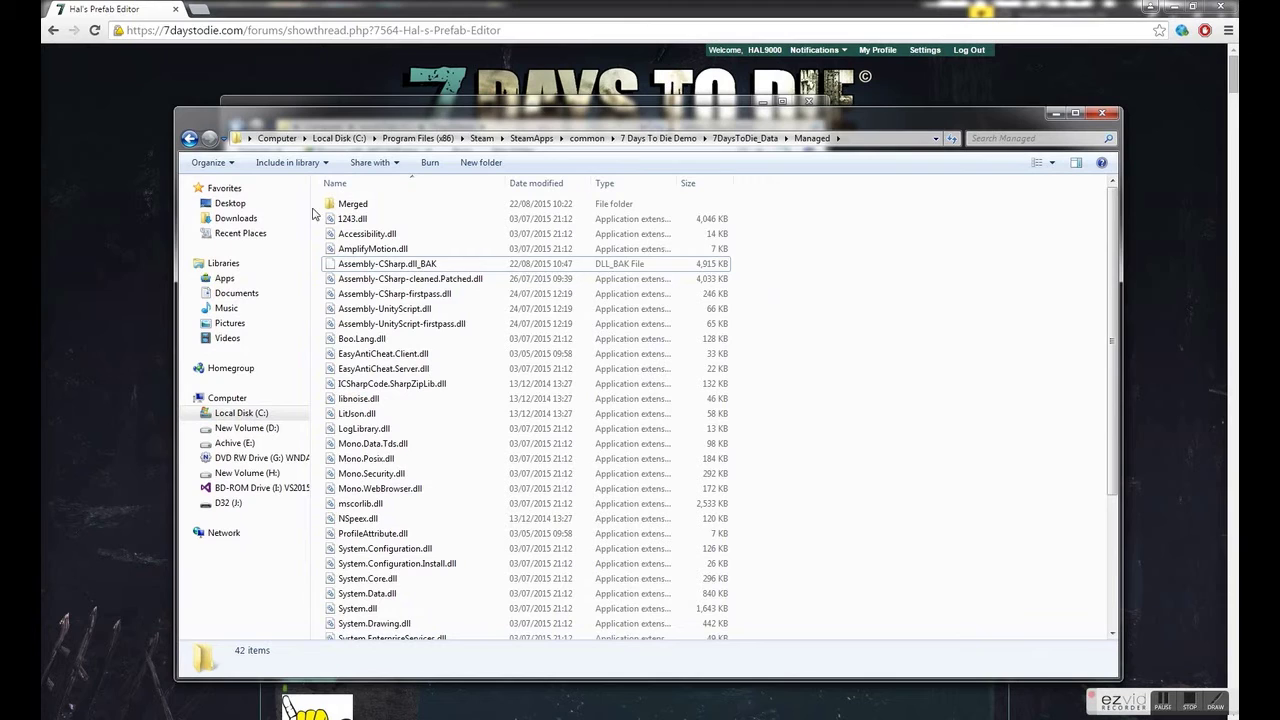
key(ctrl+v)
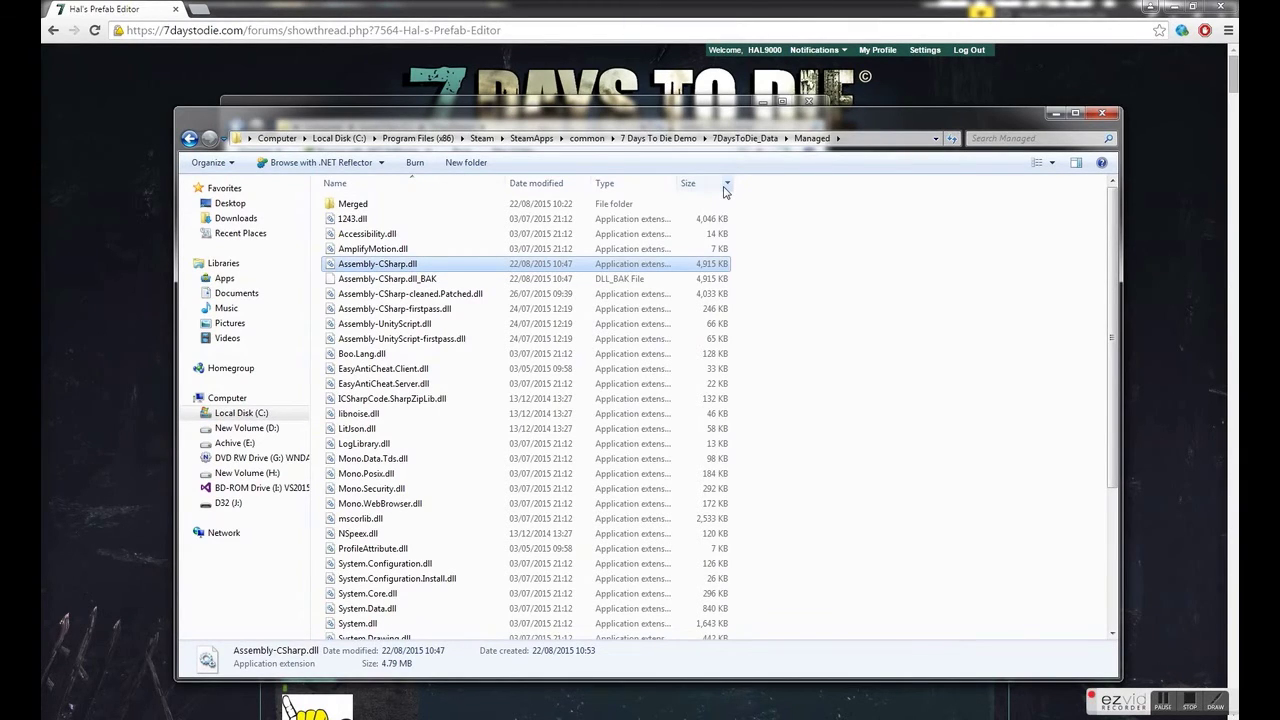
Step: Select Assembly-CSharp Dedicated.dll and open the server's 7DaysToDieServer_Data\Managed folder
key(alt+Tab)
click(471, 208)
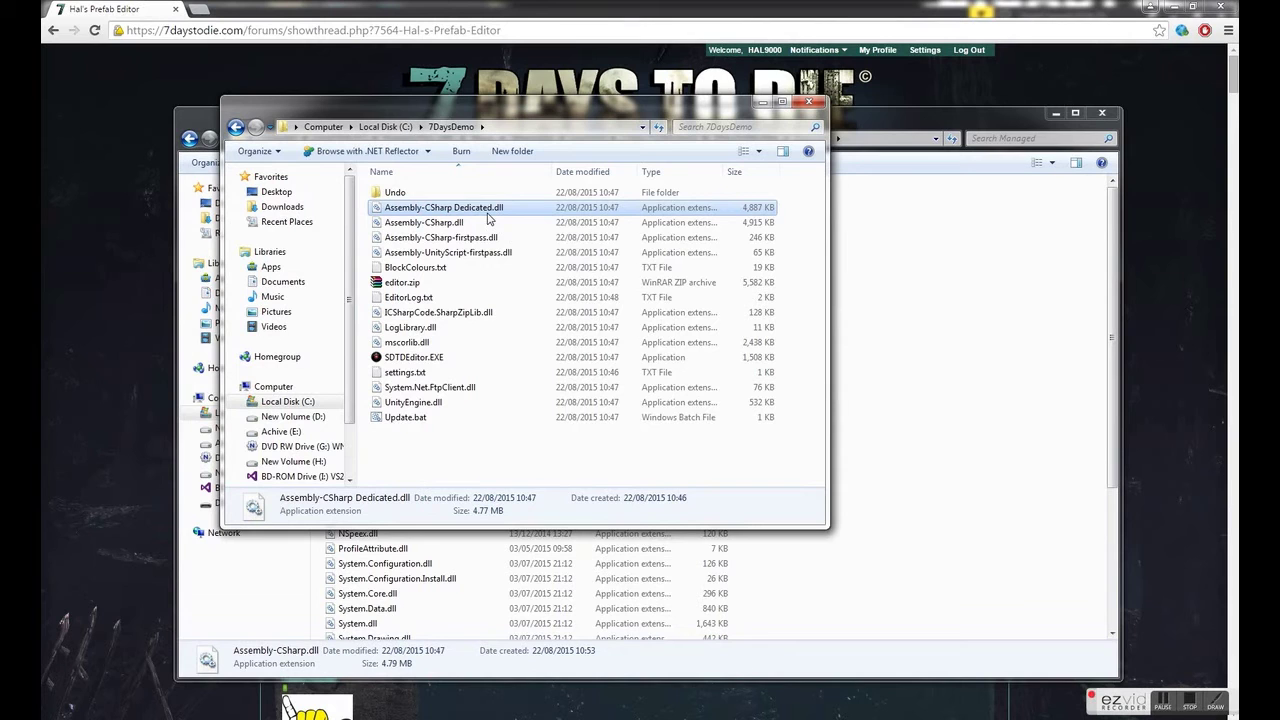
key(alt+Tab)
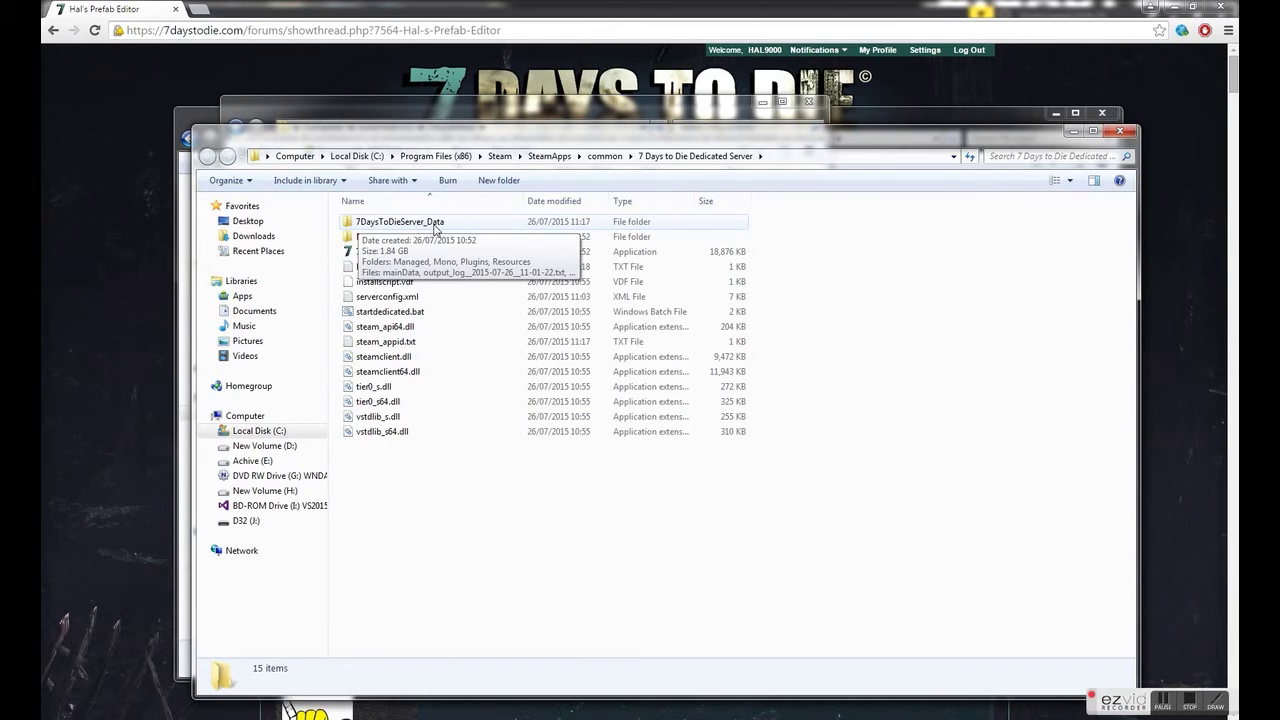
double_click(434, 226)
double_click(414, 223)
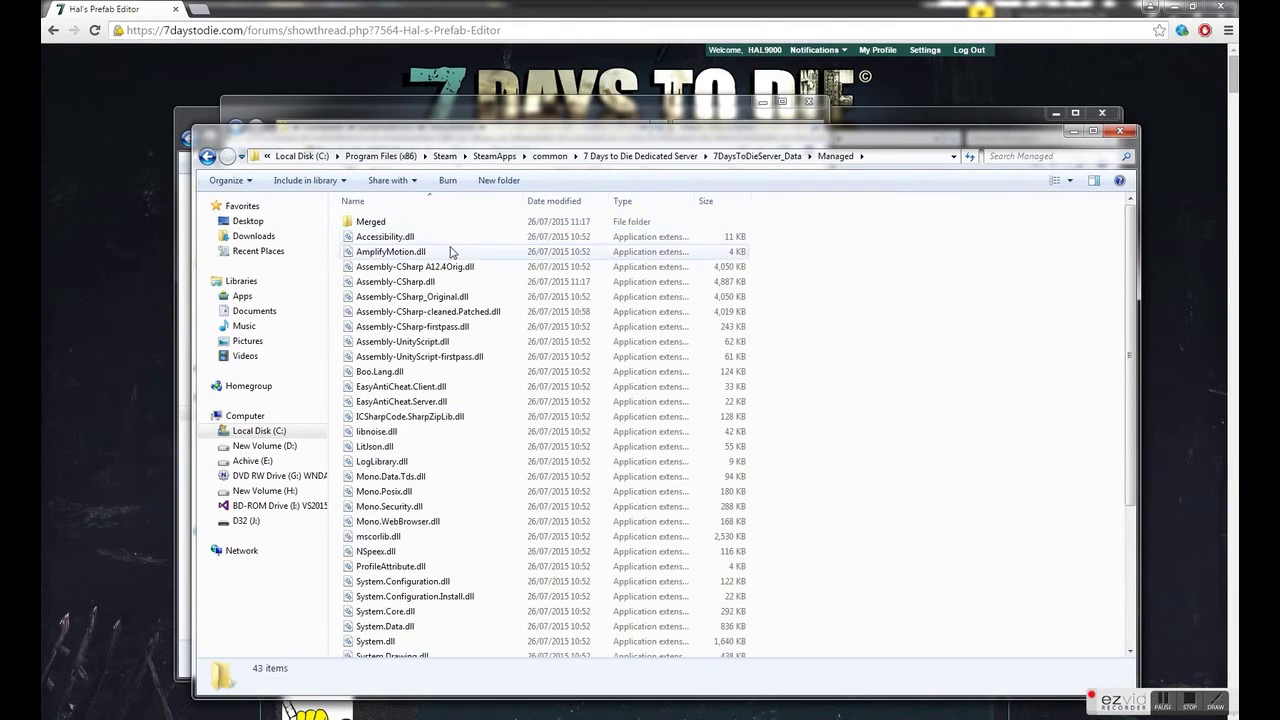
Step: Rename the server's original DLL to Assembly-CSharp.dll_BAK and paste the dedicated DLL
click(405, 284)
click(456, 286)
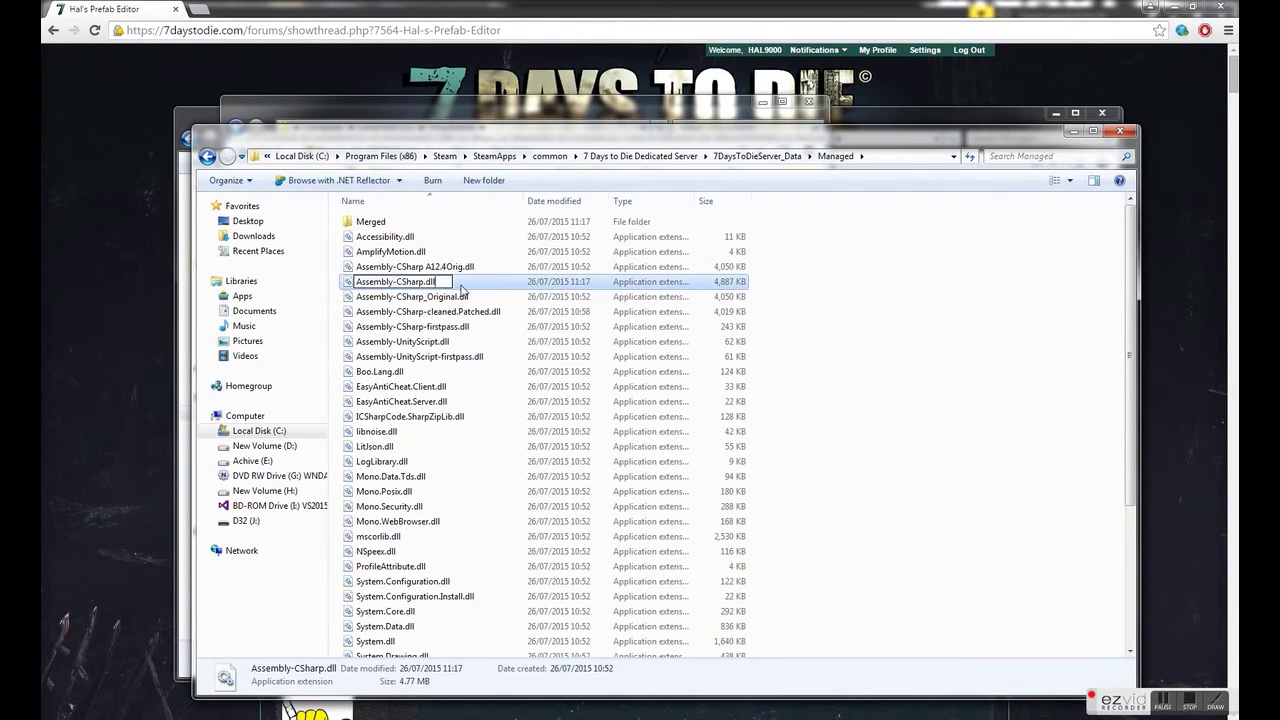
text(_BAK)
key(Return)
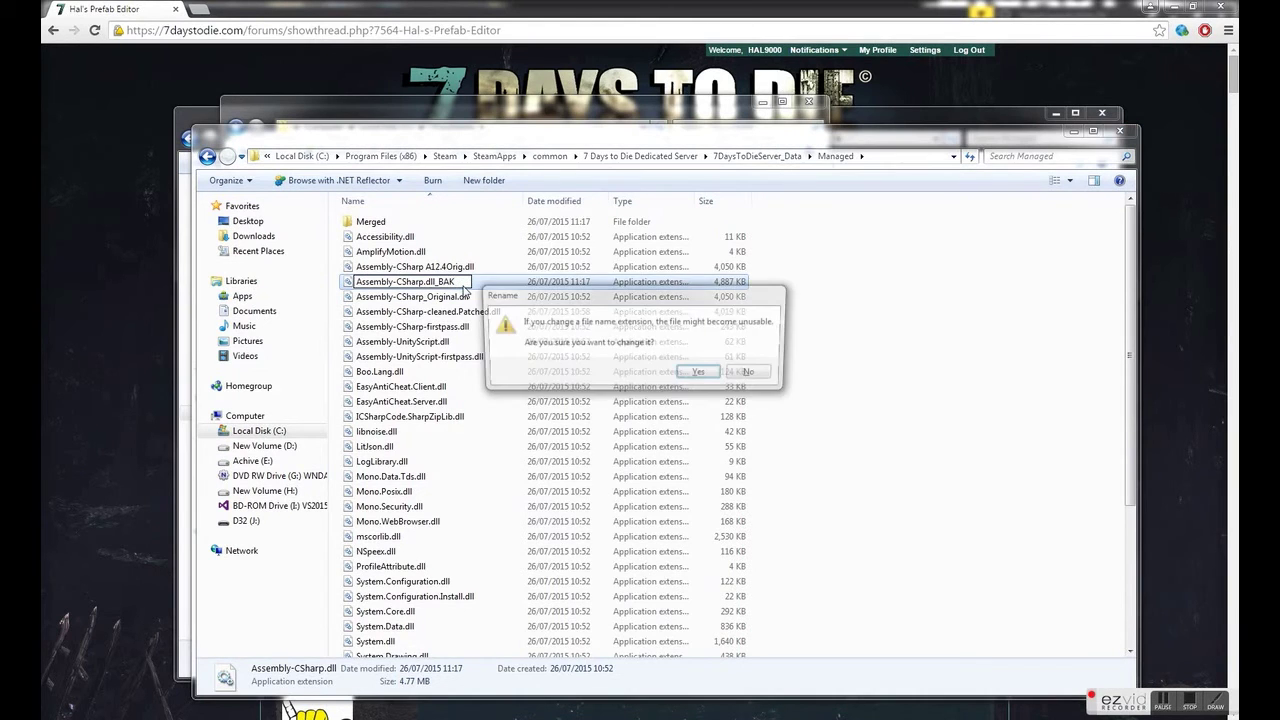
click(698, 371)
key(ctrl+v)
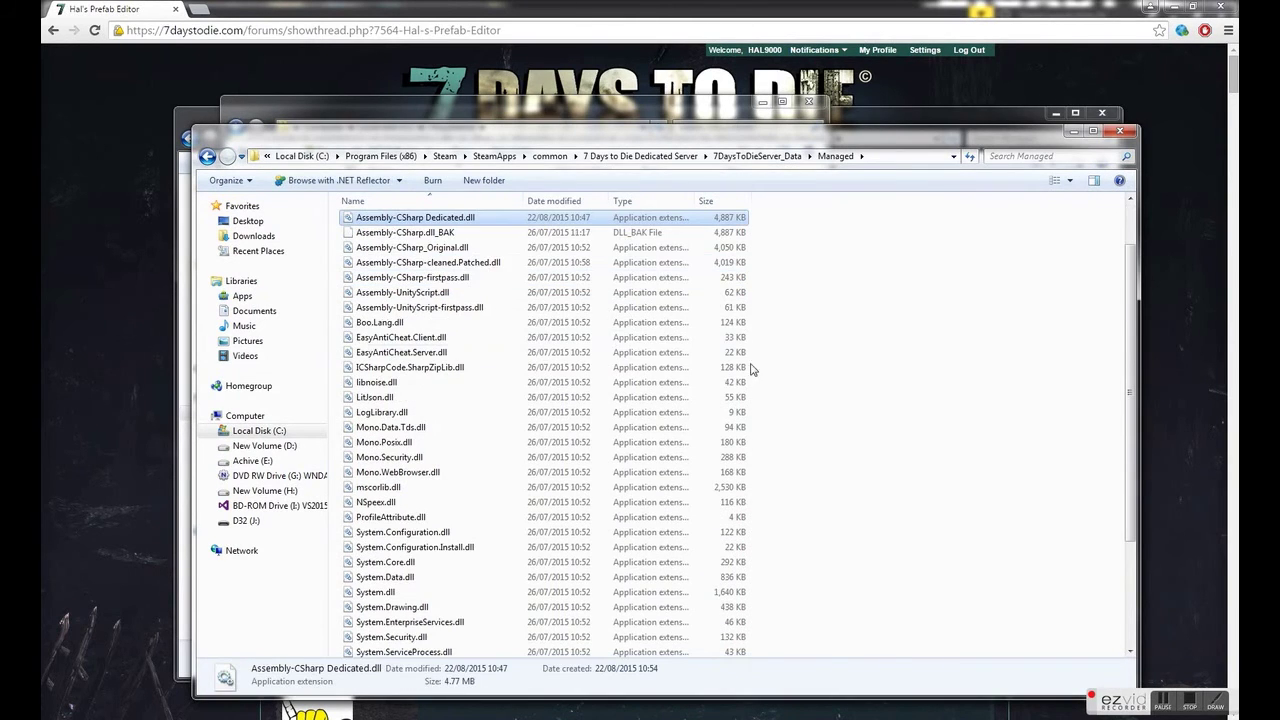
Step: Rename the pasted file to Assembly-CSharp.dll by removing ' Dedicated'
click(462, 220)
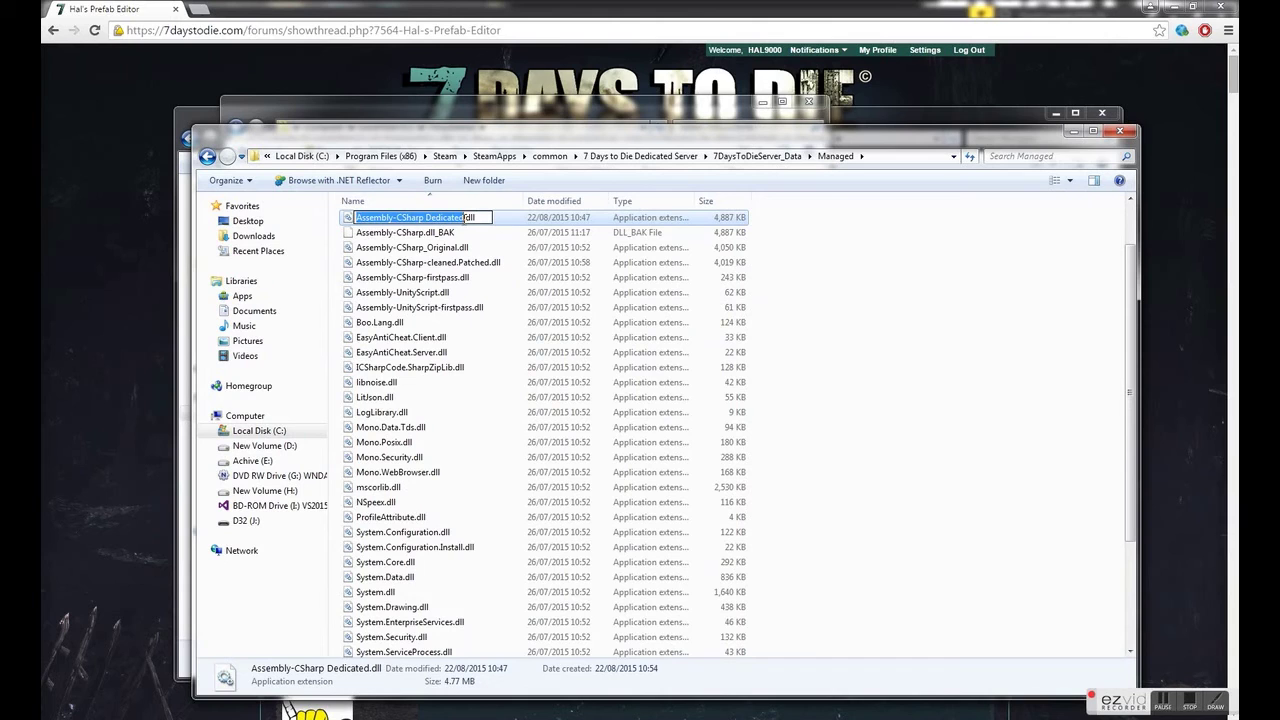
key(Right)
key(ctrl+shift+Left)
key(BackSpace)
key(BackSpace)
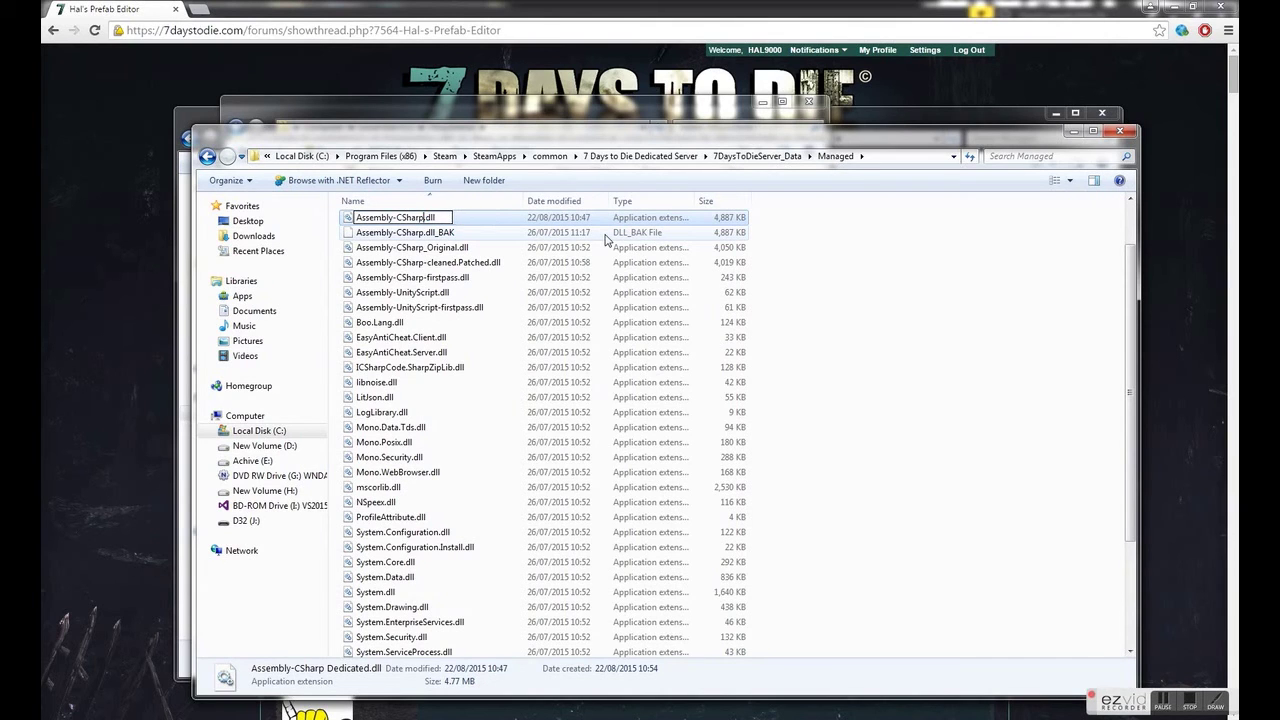
key(Return)
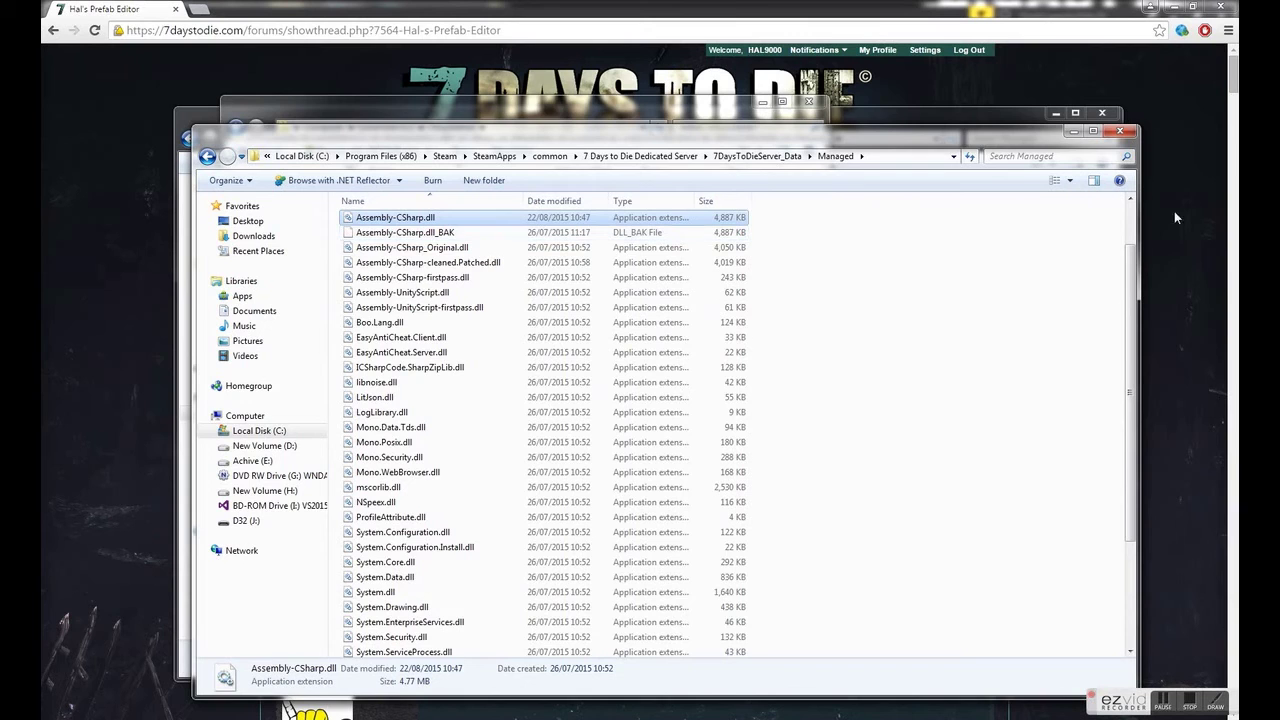
Step: Close the server Managed, 7DaysDemo, and client Managed folder windows
click(1120, 131)
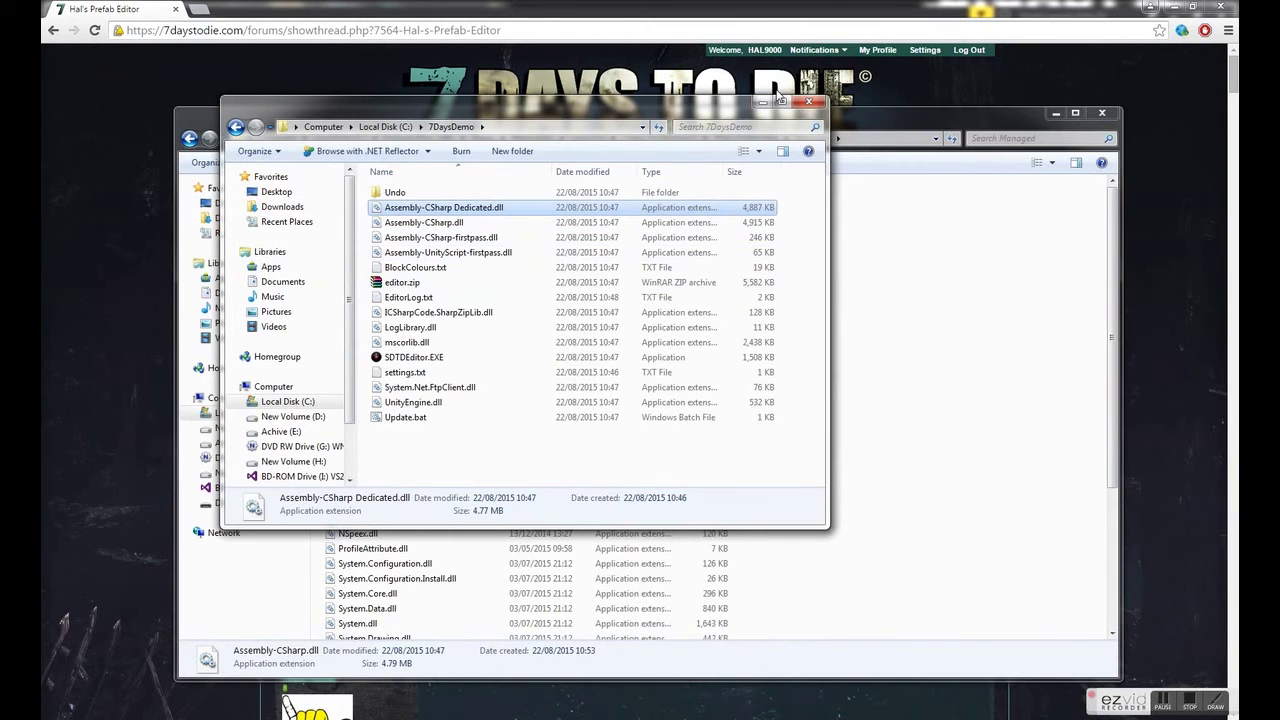
click(811, 102)
click(1099, 114)
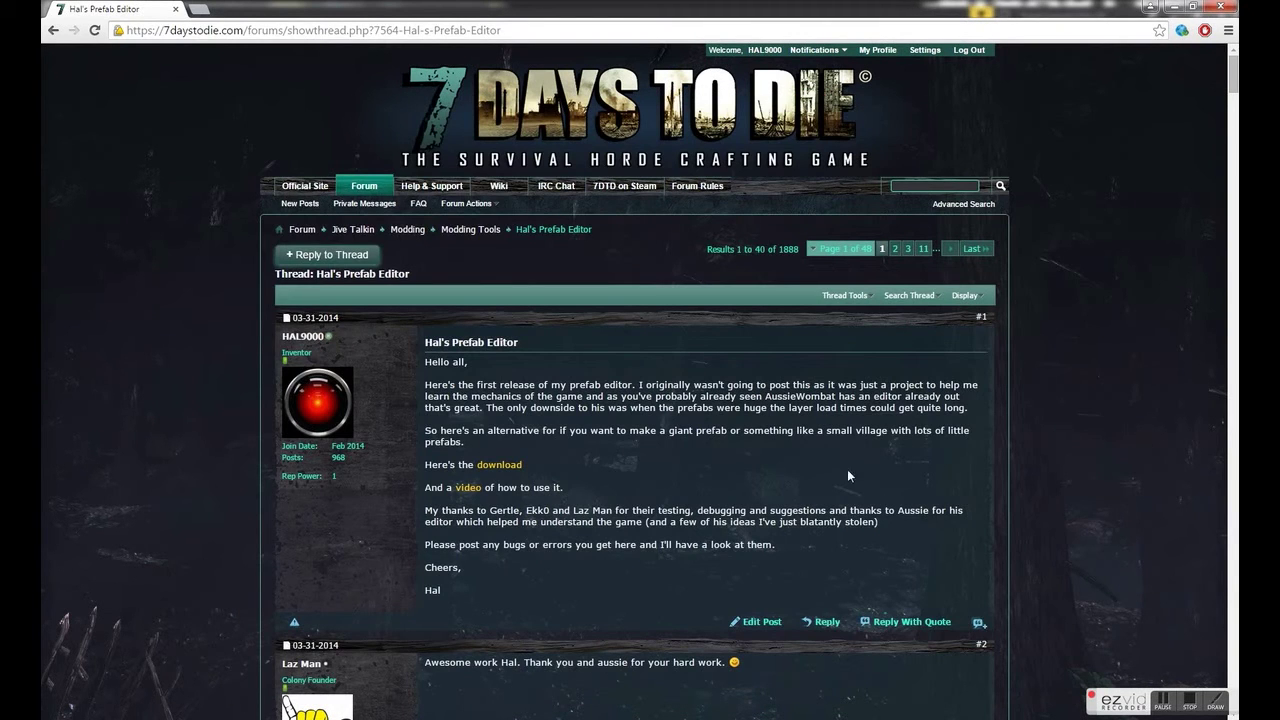